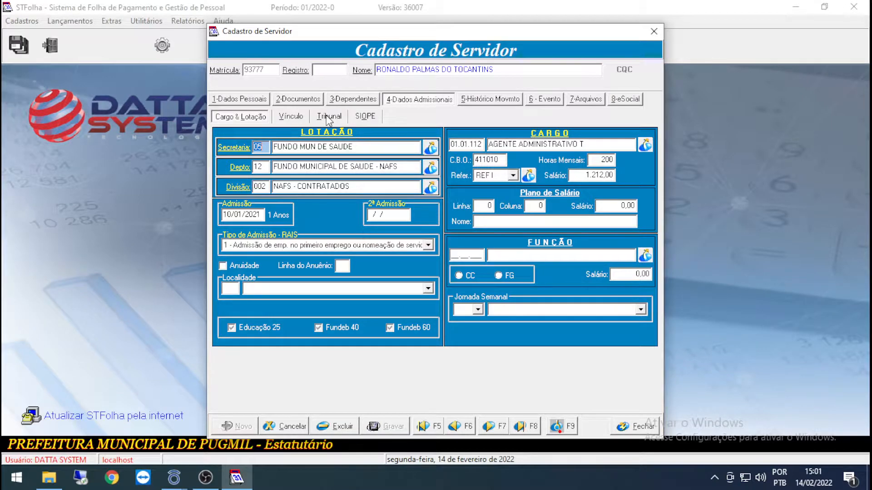
Step: Add a new Tribunal act for the employee with movement type EFETIVO and movement date 01/01/2022
{"action": "left_click", "coordinate": [329, 118]}
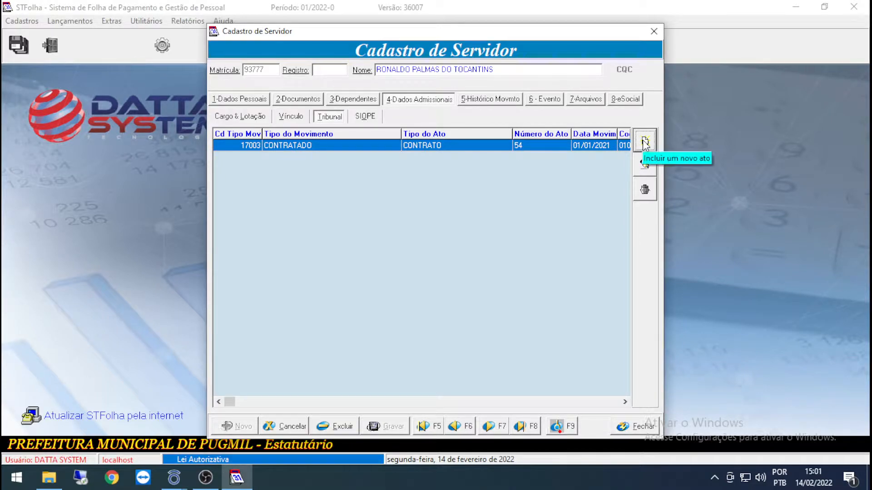
{"action": "left_click", "coordinate": [645, 142]}
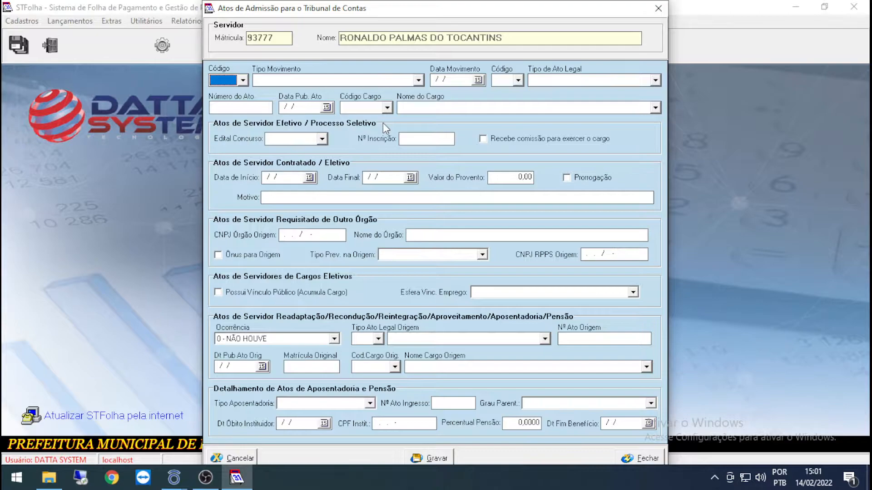
{"action": "left_click", "coordinate": [419, 80]}
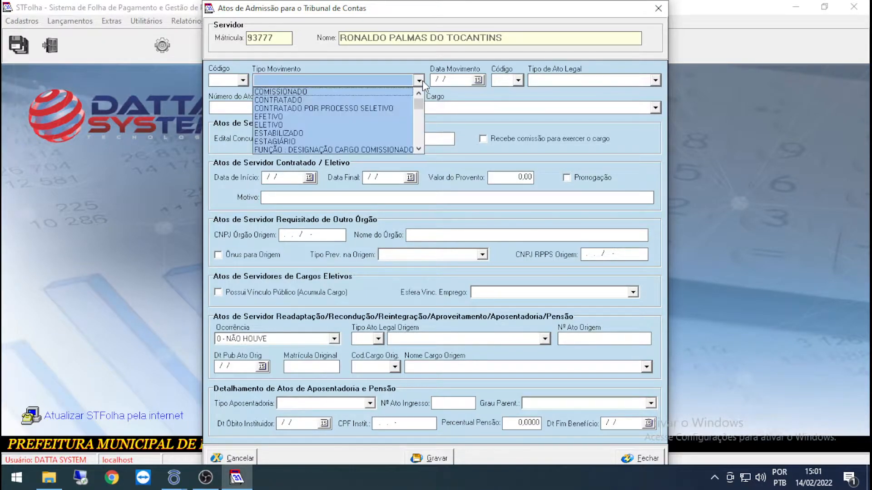
{"action": "left_click", "coordinate": [270, 116]}
{"action": "left_click", "coordinate": [476, 81]}
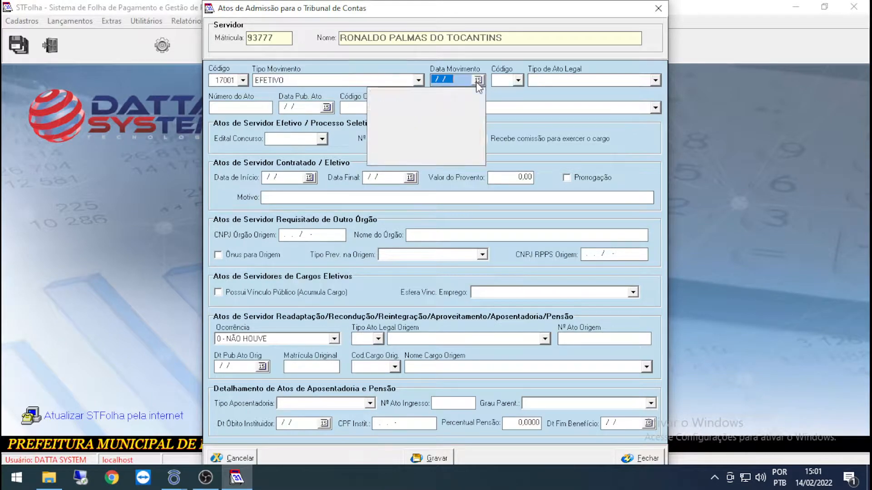
{"action": "left_click", "coordinate": [379, 92]}
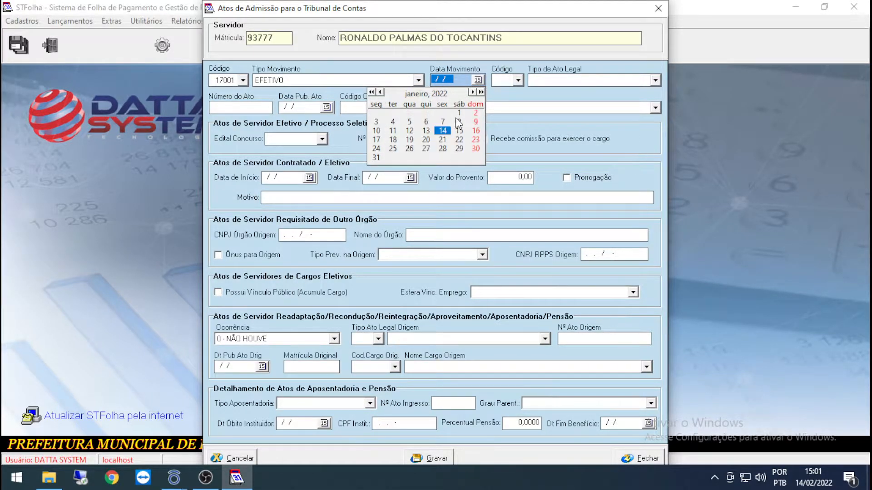
{"action": "left_click", "coordinate": [459, 111]}
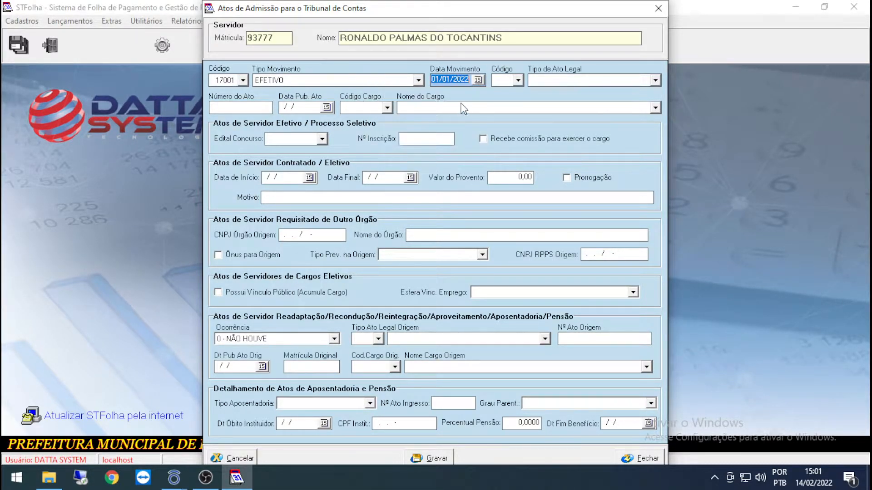
Step: Set the legal act type to PORTARIA and the act number to 120
{"action": "left_click", "coordinate": [582, 81]}
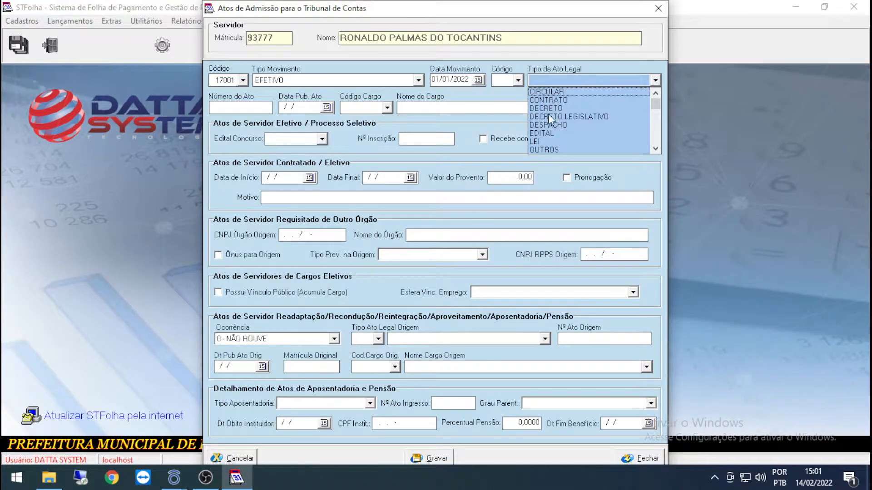
{"action": "left_click", "coordinate": [655, 148]}
{"action": "left_click", "coordinate": [655, 149]}
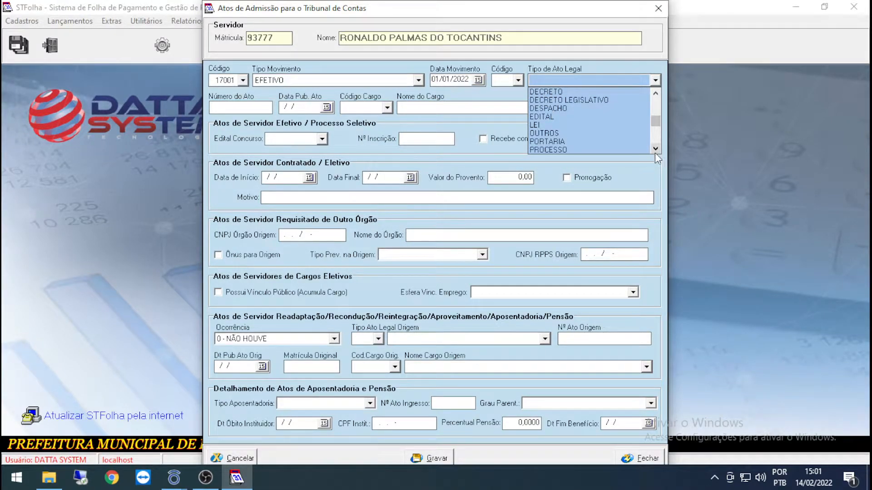
{"action": "left_click", "coordinate": [547, 141]}
{"action": "left_click", "coordinate": [240, 107]}
{"action": "type", "text": "120"}
{"action": "key", "text": "Tab"}
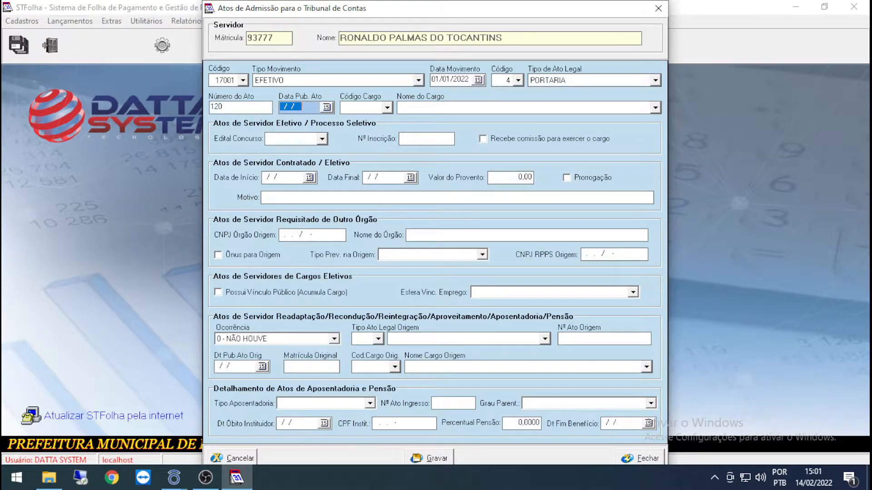
Step: Set the act's publication date to 01/01/2022 and the position to AGENTE DE BIBLIOTECA
{"action": "left_click", "coordinate": [326, 108]}
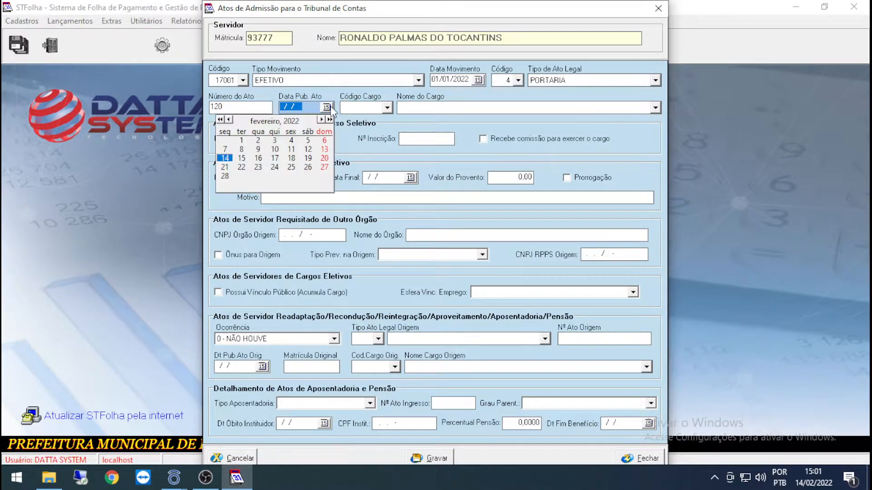
{"action": "left_click", "coordinate": [230, 120]}
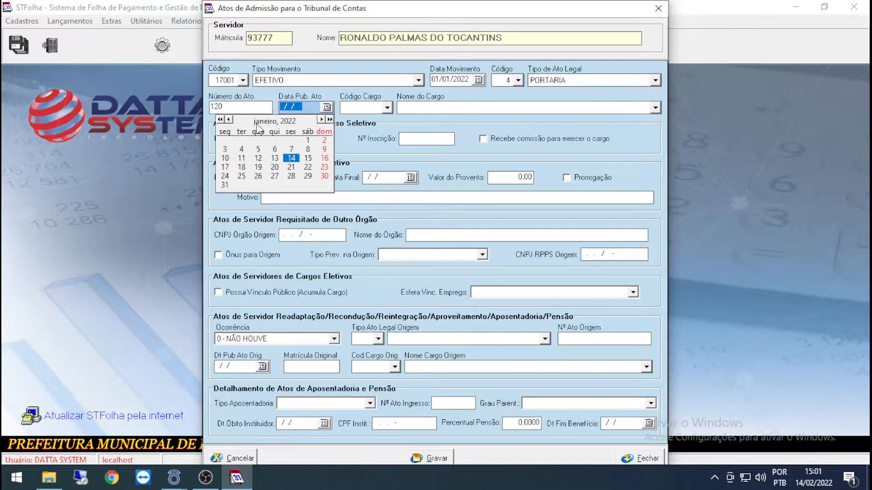
{"action": "left_click", "coordinate": [308, 141]}
{"action": "left_click", "coordinate": [434, 108]}
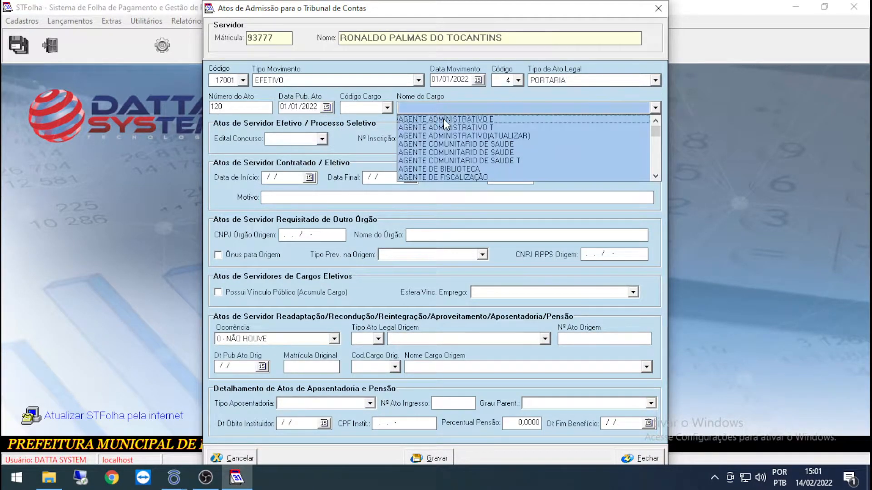
{"action": "left_click", "coordinate": [445, 170]}
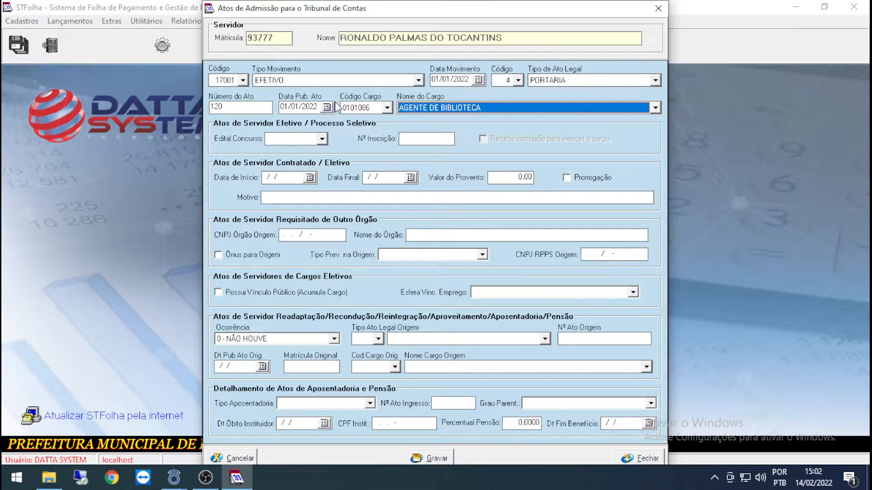
Step: Fill in the Efetivo / Processo Seletivo section with Edital Concurso 0012010 and Nº Inscrição 12
{"action": "left_click", "coordinate": [322, 139]}
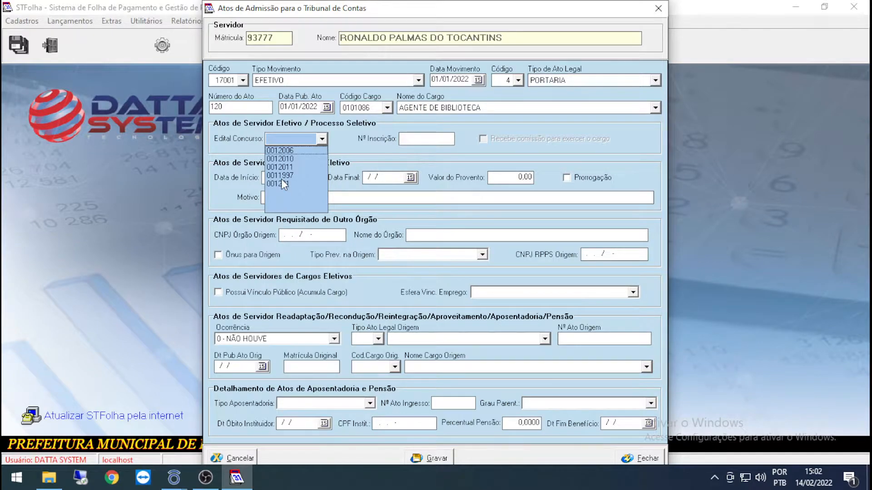
{"action": "left_click", "coordinate": [279, 158]}
{"action": "key", "text": "Tab"}
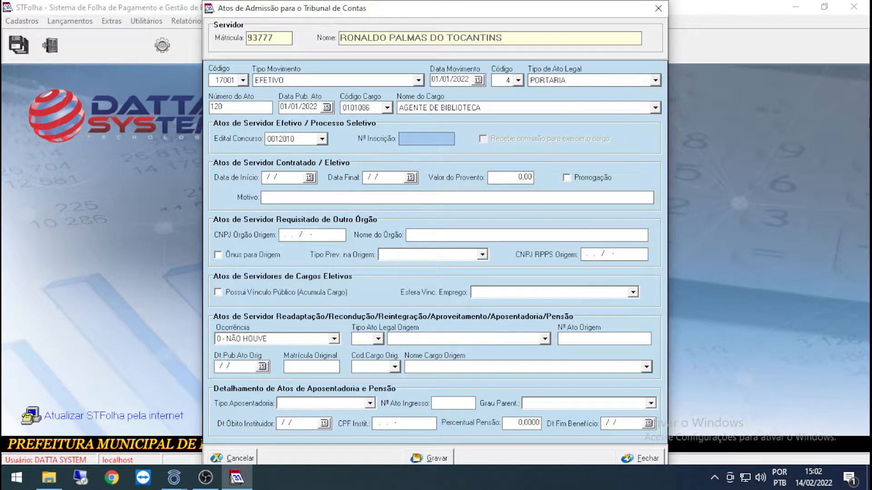
{"action": "type", "text": "12"}
{"action": "key", "text": "Tab"}
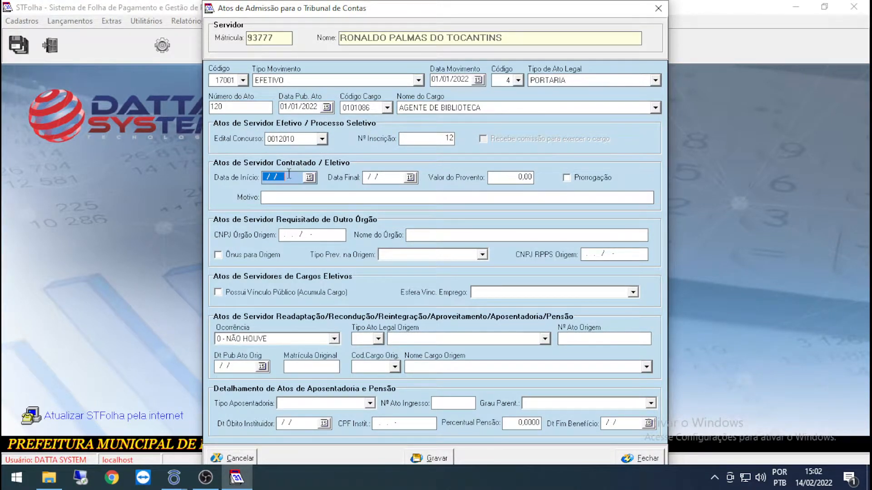
Step: Clear the Edital Concurso and Nº Inscrição values from the Efetivo / Processo Seletivo section
{"action": "left_click", "coordinate": [298, 138]}
{"action": "left_click", "coordinate": [298, 139]}
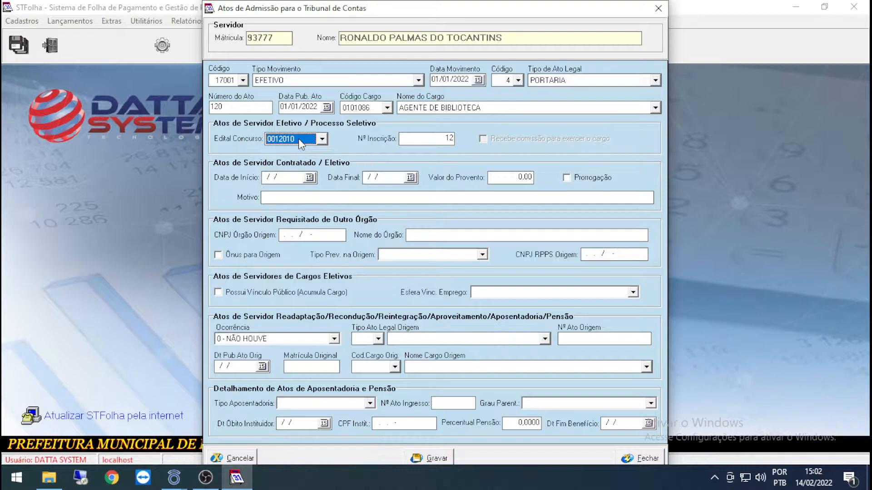
{"action": "key", "text": "Delete"}
{"action": "left_click", "coordinate": [441, 139]}
{"action": "key", "text": "Delete"}
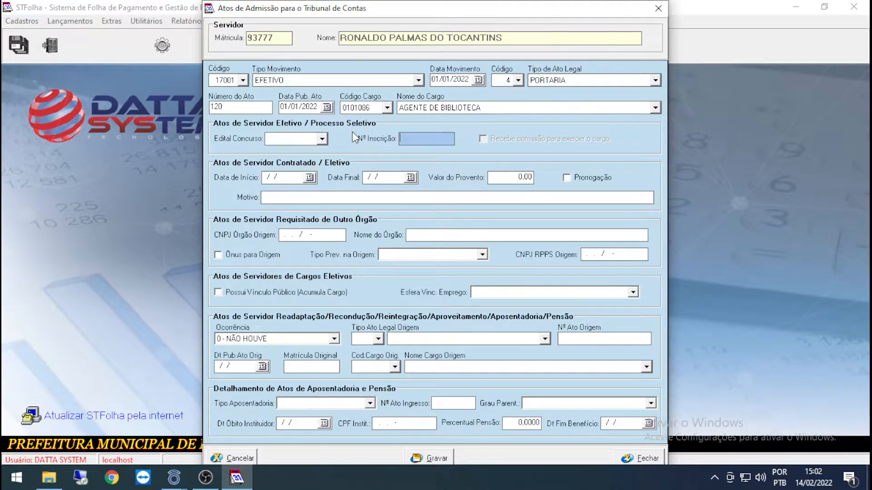
Step: Change the movement type to CONTRATADO, try ELETIVO, and set it back to CONTRATADO
{"action": "left_click", "coordinate": [419, 80]}
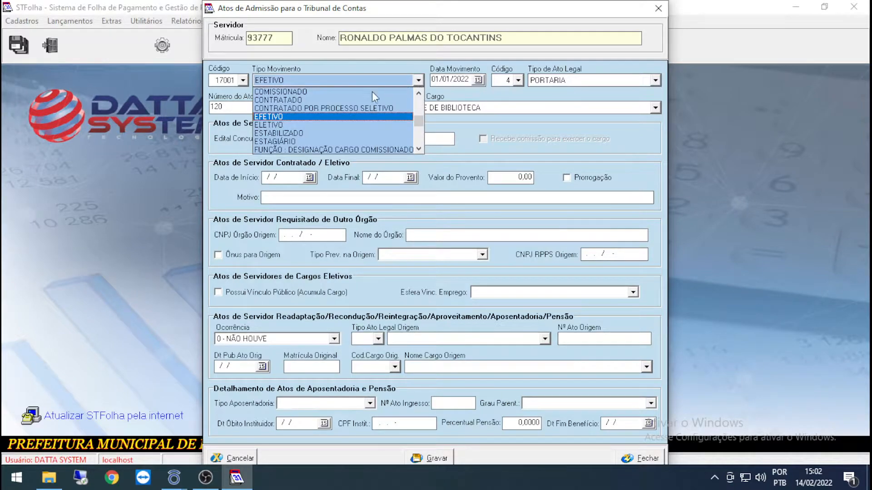
{"action": "left_click", "coordinate": [283, 99]}
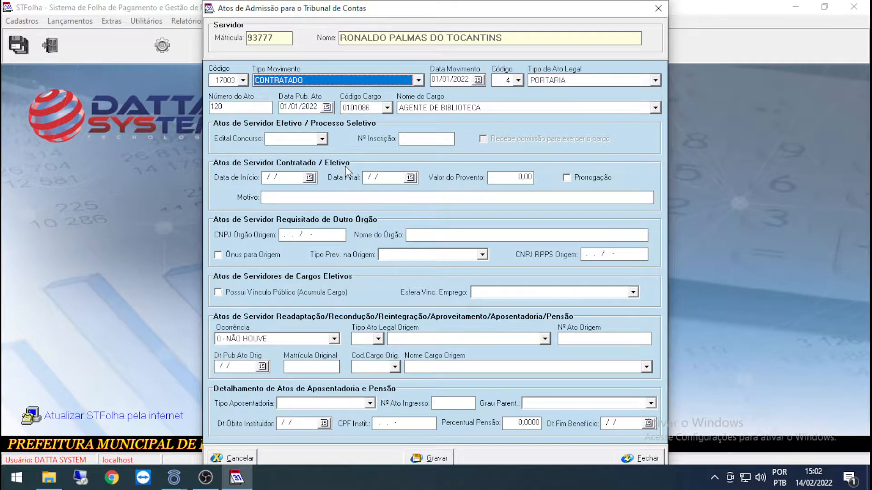
{"action": "left_click", "coordinate": [354, 81]}
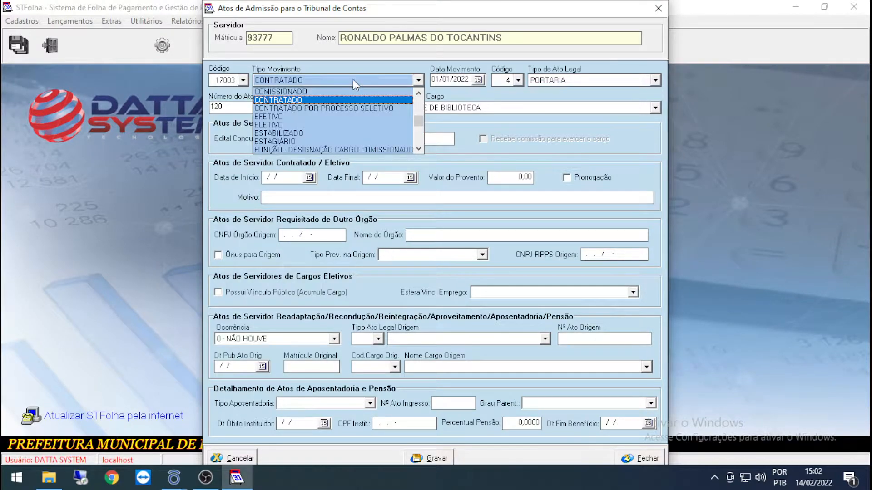
{"action": "left_click", "coordinate": [270, 125]}
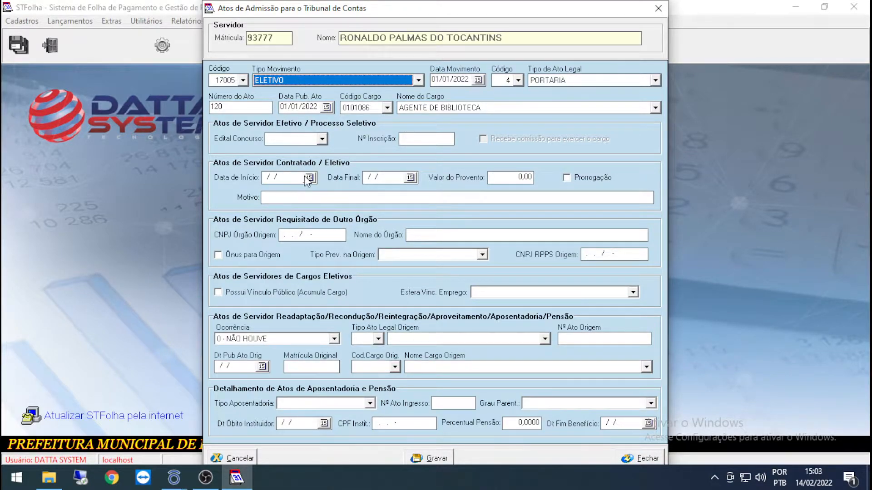
{"action": "left_click", "coordinate": [299, 80]}
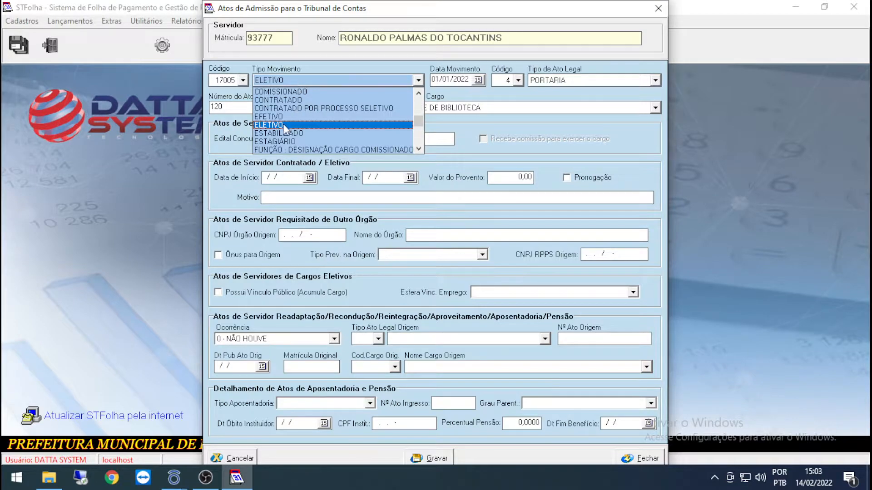
{"action": "left_click", "coordinate": [285, 99]}
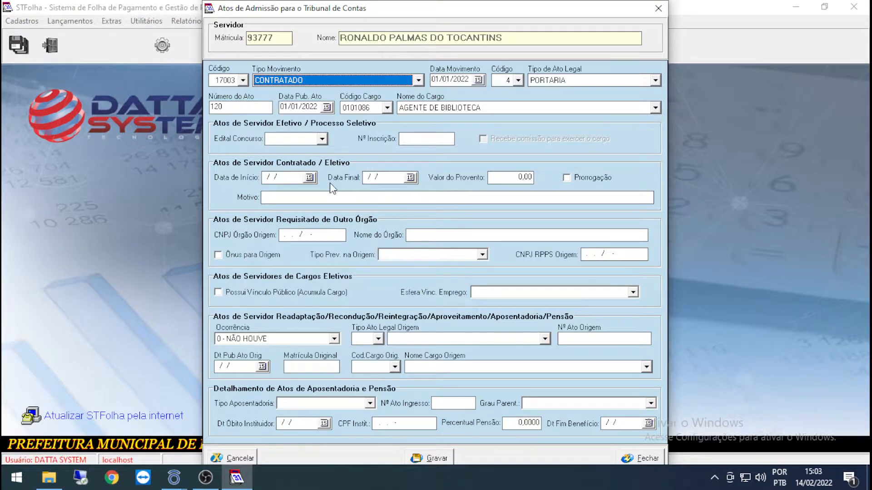
Step: Set the start date in the Contratado / Eletivo section to 01/01/2022
{"action": "left_click", "coordinate": [308, 177]}
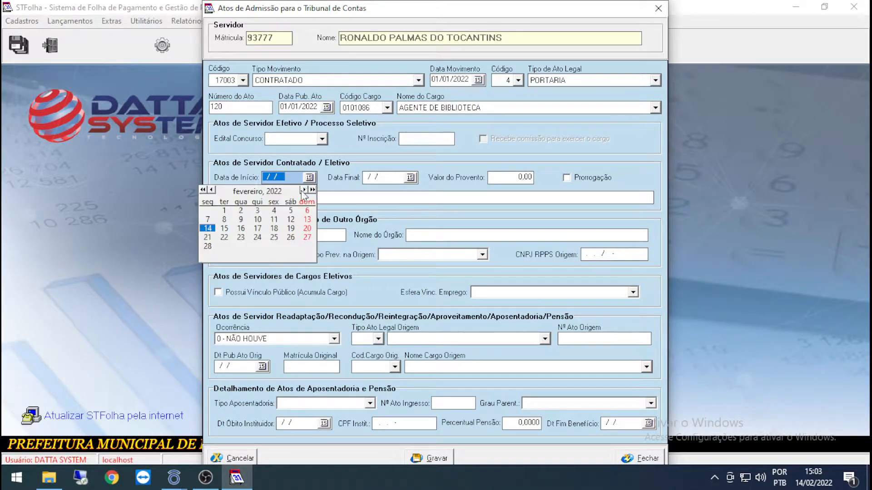
{"action": "left_click", "coordinate": [211, 190]}
{"action": "left_click", "coordinate": [212, 190]}
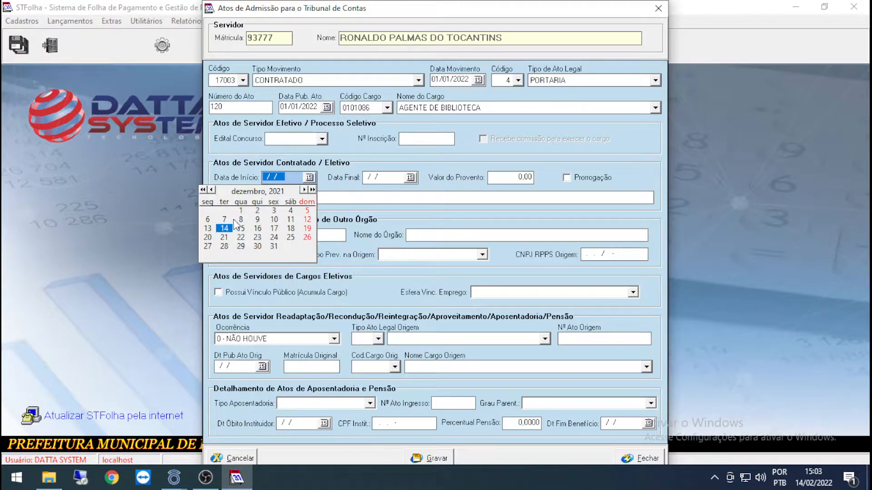
{"action": "left_click", "coordinate": [303, 190]}
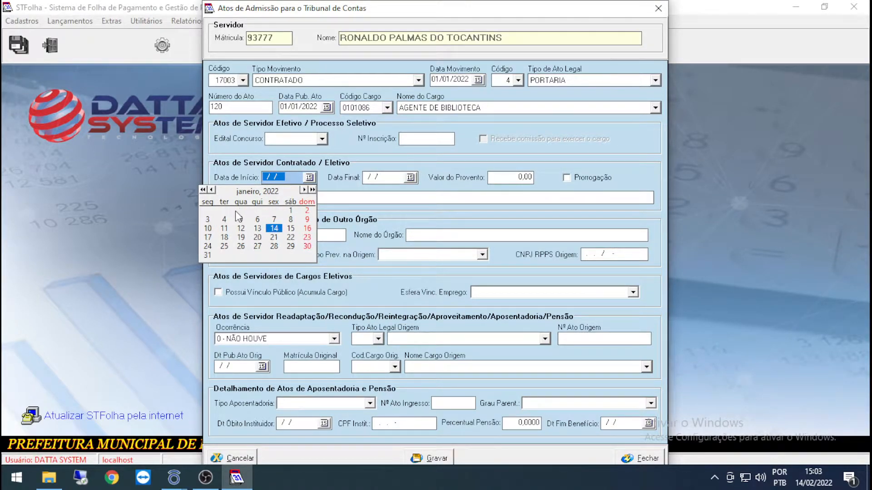
{"action": "left_click", "coordinate": [291, 210]}
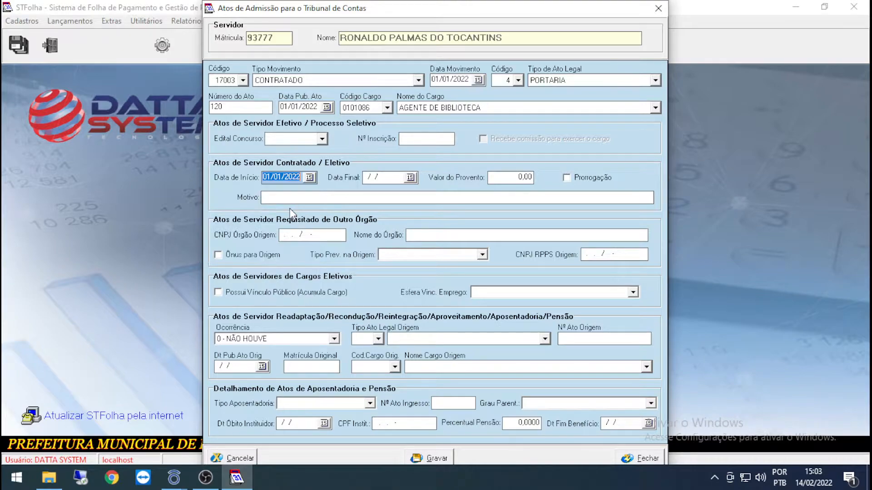
Step: Set the end date in the Contratado / Eletivo section to 31/12/2022
{"action": "left_click", "coordinate": [411, 178]}
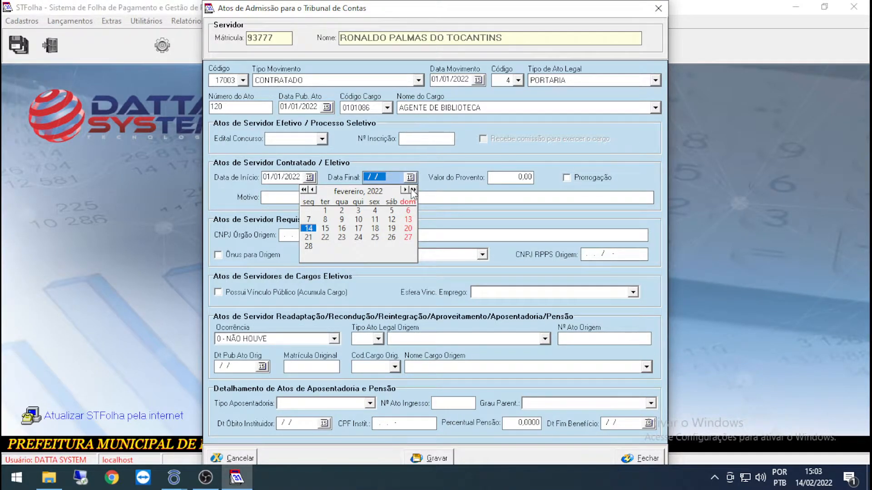
{"action": "left_click", "coordinate": [413, 190]}
{"action": "left_click", "coordinate": [313, 190]}
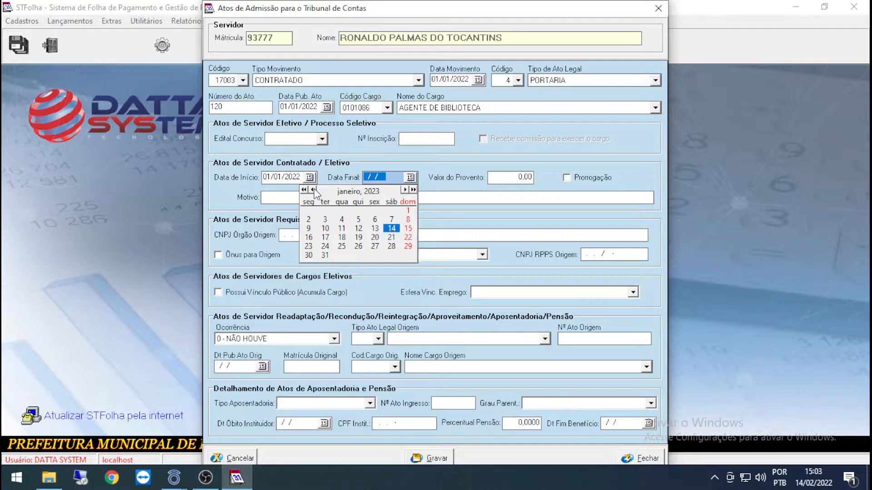
{"action": "left_click", "coordinate": [313, 189]}
{"action": "left_click", "coordinate": [392, 247]}
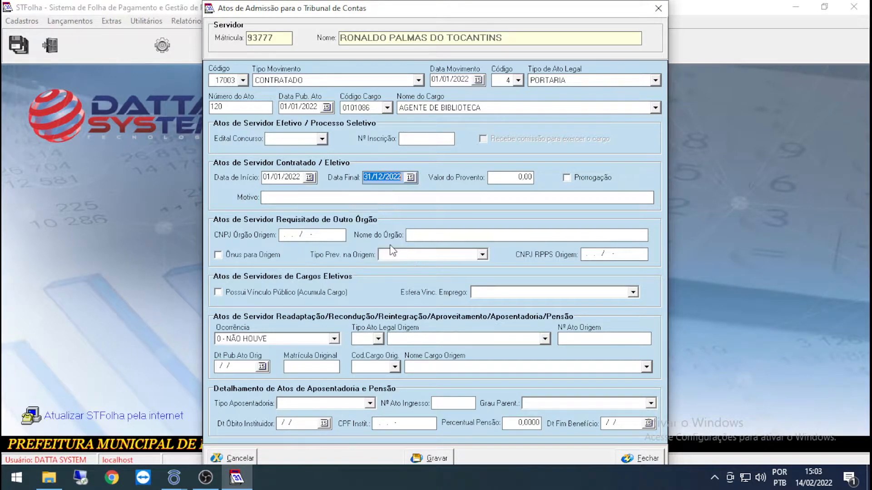
Step: Enter 1.222,00 as the Valor do Provento in the Contratado / Eletivo section
{"action": "left_click", "coordinate": [506, 178]}
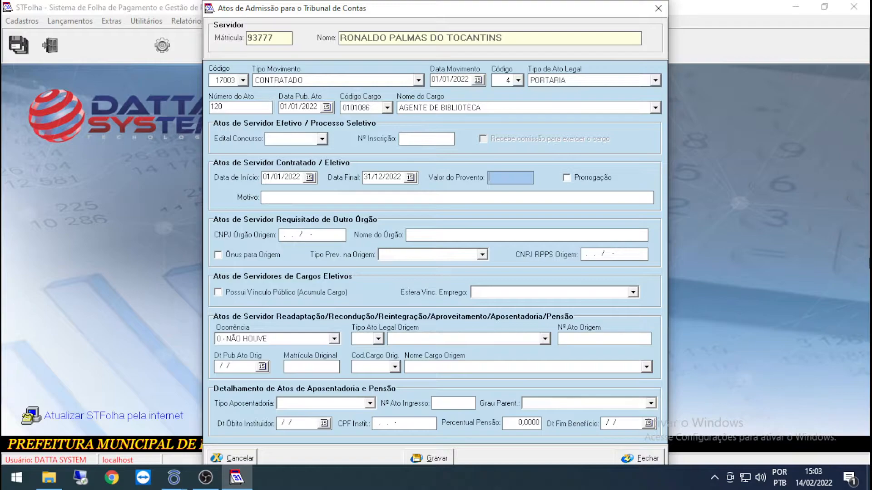
{"action": "type", "text": "1222"}
{"action": "key", "text": "Tab"}
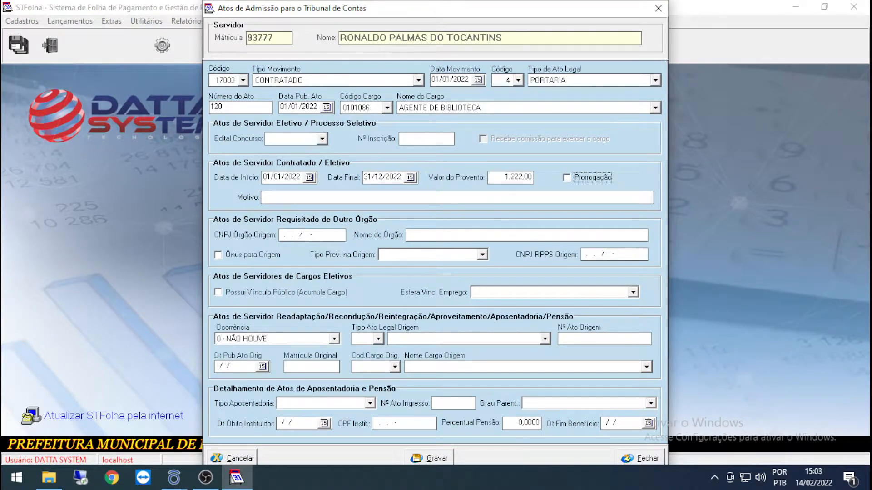
Step: Replace the Valor do Provento in the Contratado / Eletivo section with 1.500,00
{"action": "left_click", "coordinate": [506, 177]}
{"action": "type", "text": "15600"}
{"action": "key", "text": "Tab"}
{"action": "left_click_drag", "start_coordinate": [496, 177], "coordinate": [576, 178]}
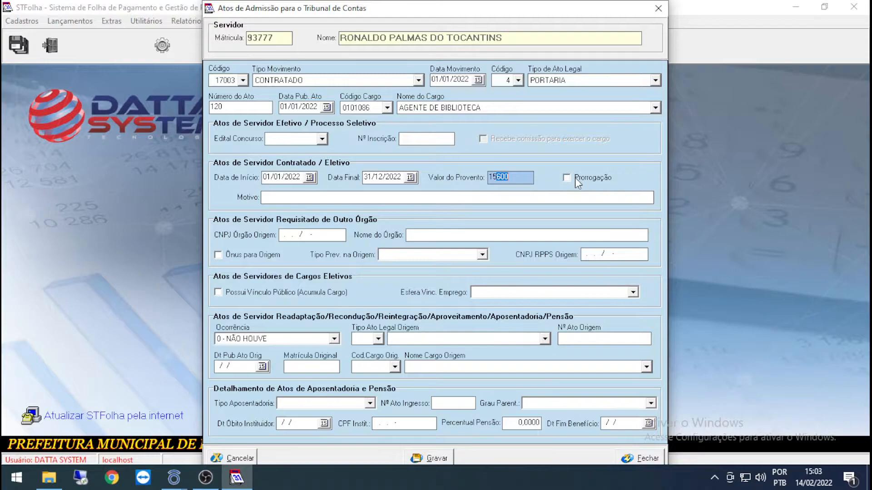
{"action": "key", "text": "BackSpace"}
{"action": "type", "text": "00"}
{"action": "key", "text": "Tab"}
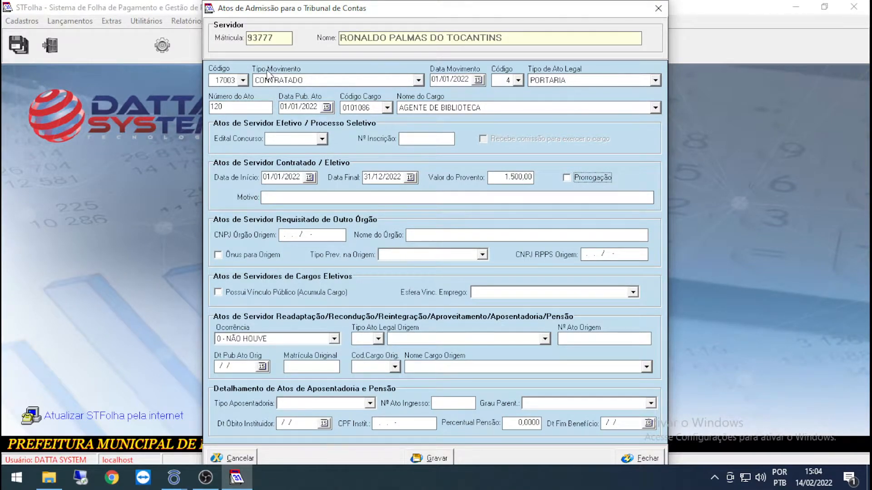
Step: Enter CONTRATADO as the Motivo in the Contratado / Eletivo section
{"action": "left_click", "coordinate": [278, 198]}
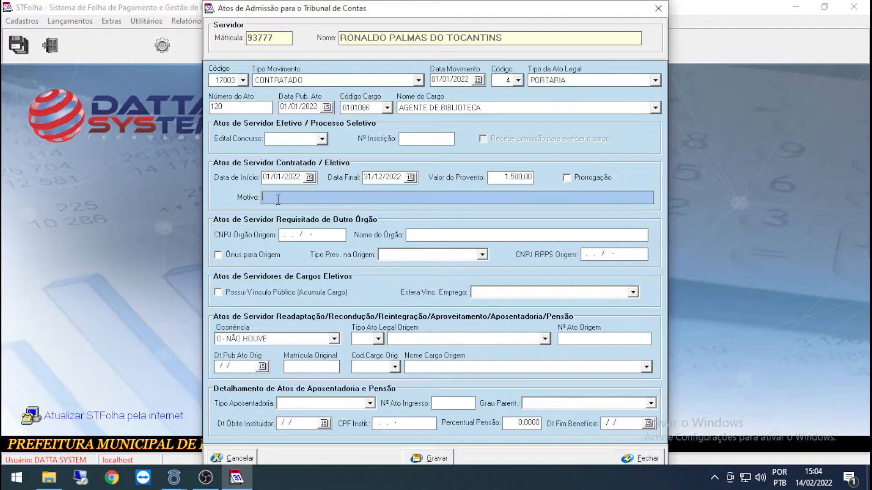
{"action": "type", "text": "CONTRATADO"}
Step: Clear the Motivo, Data de Início, Data Final and Valor do Provento in the Contratado / Eletivo section
{"action": "left_click_drag", "start_coordinate": [310, 198], "coordinate": [230, 199]}
{"action": "key", "text": "Delete"}
{"action": "left_click_drag", "start_coordinate": [301, 176], "coordinate": [188, 176]}
{"action": "key", "text": "Delete"}
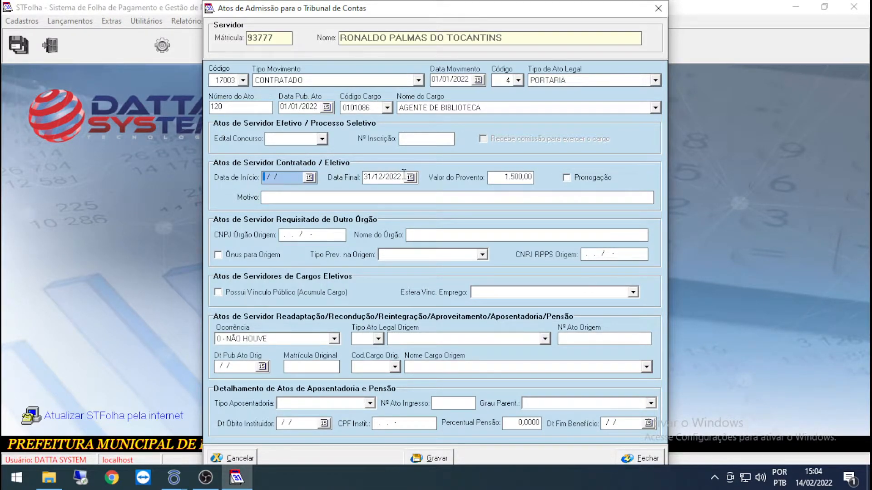
{"action": "left_click_drag", "start_coordinate": [402, 176], "coordinate": [296, 177]}
{"action": "key", "text": "Delete"}
{"action": "left_click_drag", "start_coordinate": [504, 177], "coordinate": [448, 178]}
{"action": "key", "text": "Delete"}
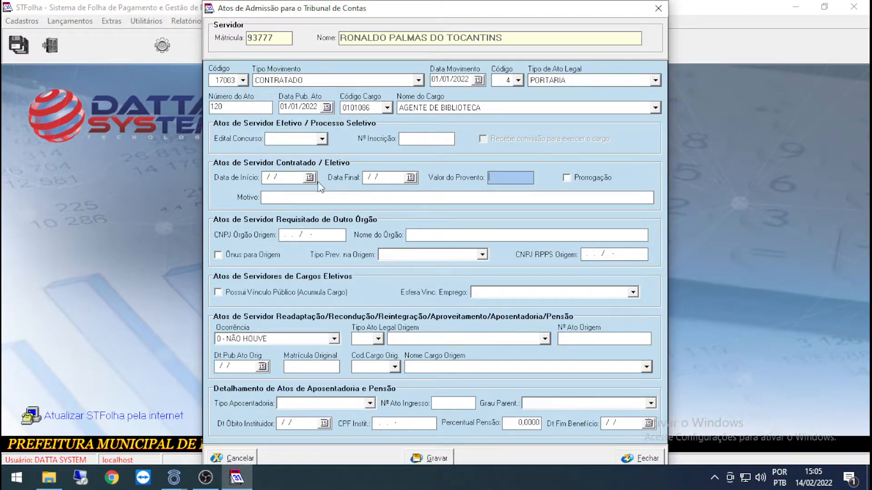
Step: Change the Tipo Movimento of the act to COMISSIONADO
{"action": "left_click_drag", "start_coordinate": [309, 12], "coordinate": [319, 34]}
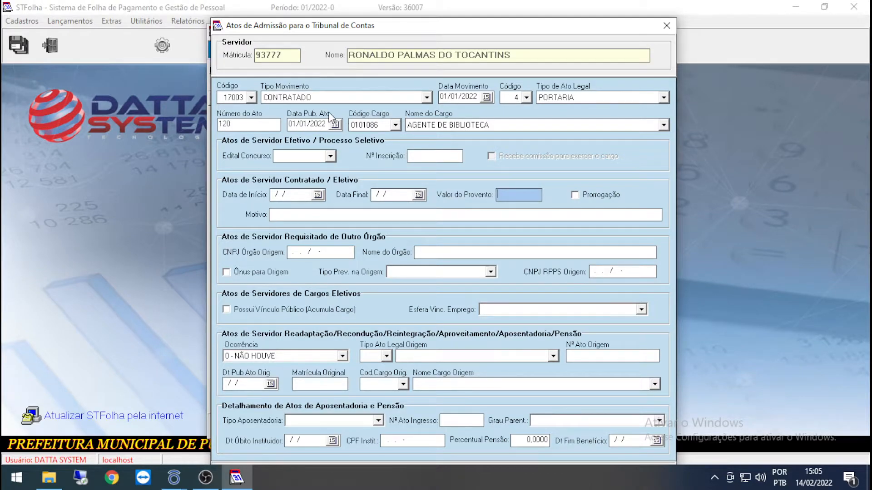
{"action": "left_click", "coordinate": [389, 99]}
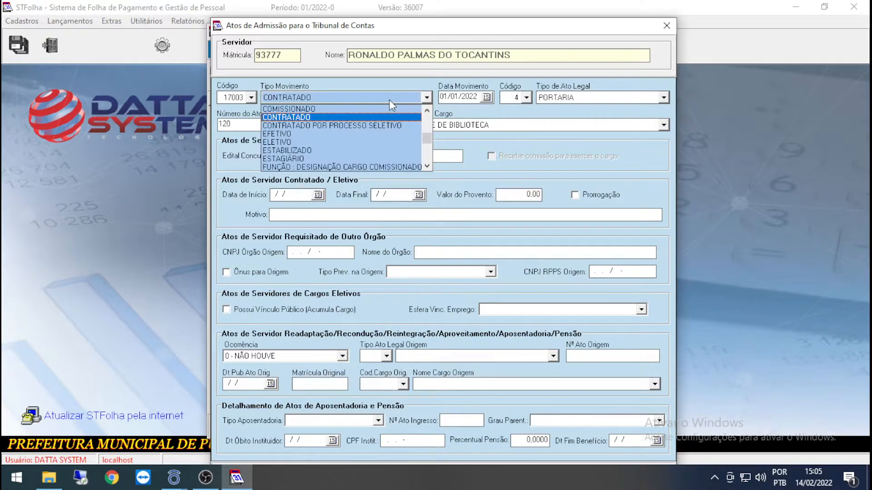
{"action": "left_click", "coordinate": [426, 166]}
{"action": "left_click", "coordinate": [426, 165]}
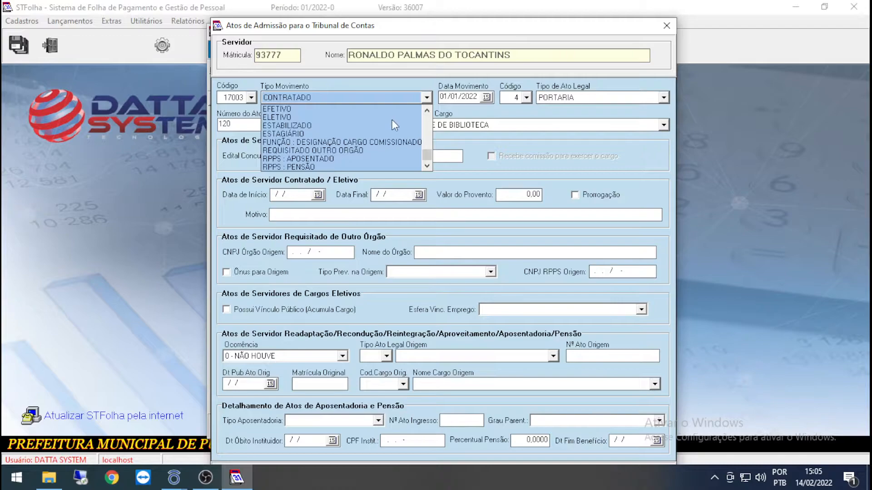
{"action": "left_click", "coordinate": [426, 112]}
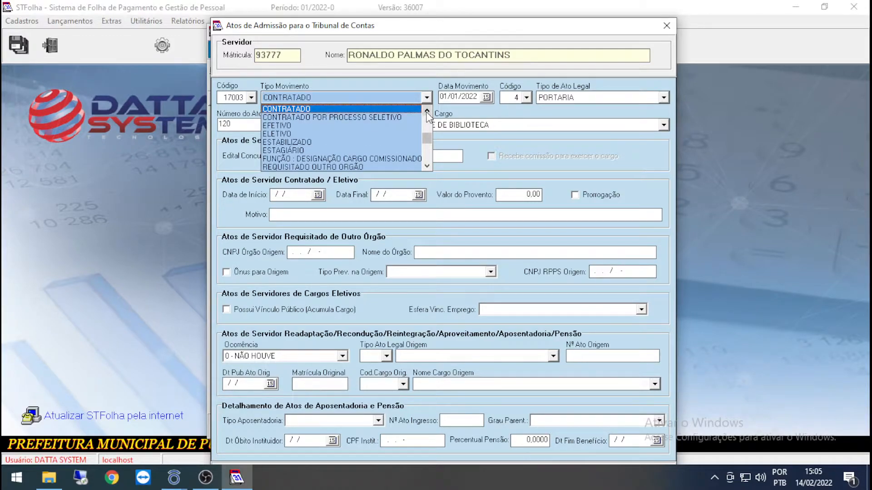
{"action": "left_click", "coordinate": [426, 111]}
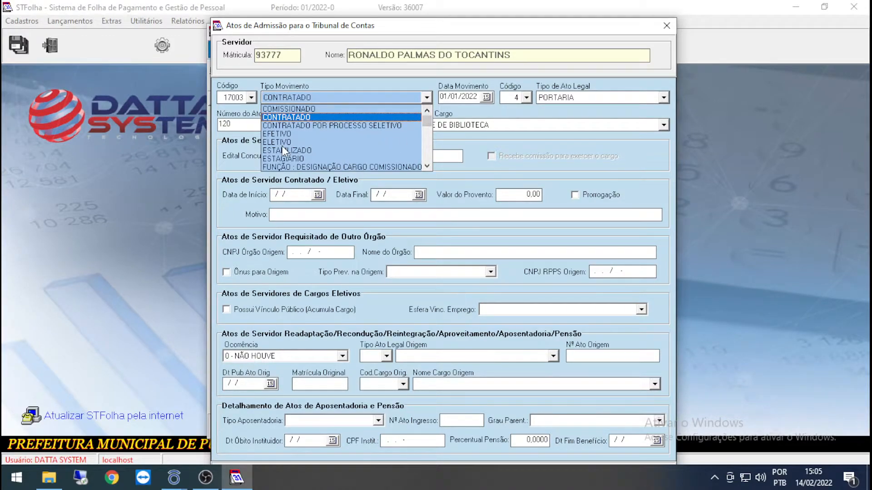
{"action": "left_click", "coordinate": [426, 167]}
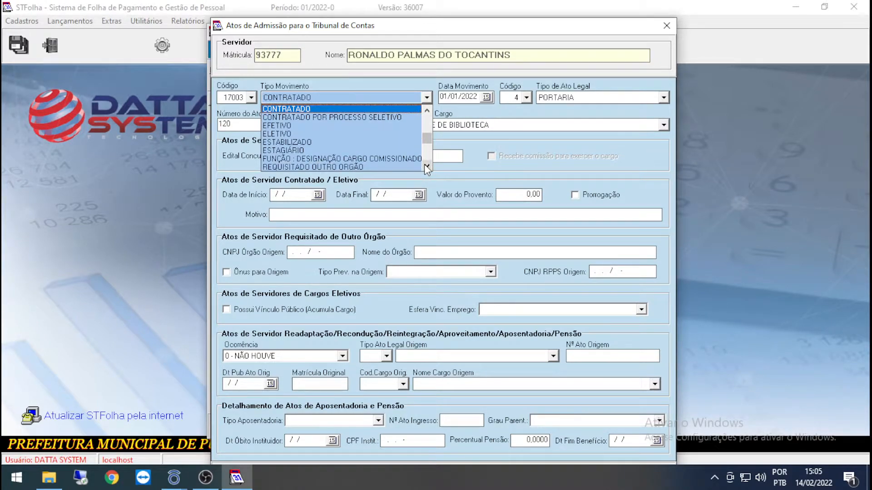
{"action": "left_click", "coordinate": [429, 111]}
{"action": "left_click", "coordinate": [300, 110]}
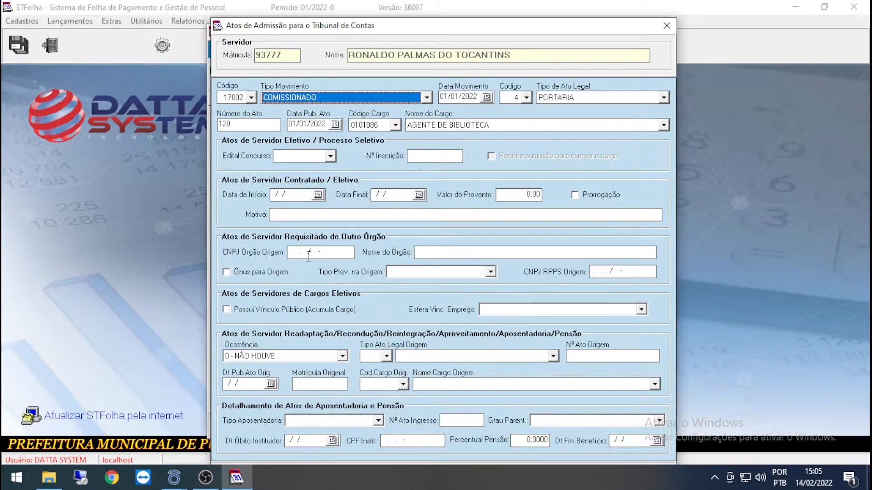
Step: Enter an all-zero CNPJ Órgão Origem and NOME DO ORGAO as the Nome do Órgão in the Requisitado de Outro Órgão section
{"action": "left_click_drag", "start_coordinate": [348, 253], "coordinate": [268, 257]}
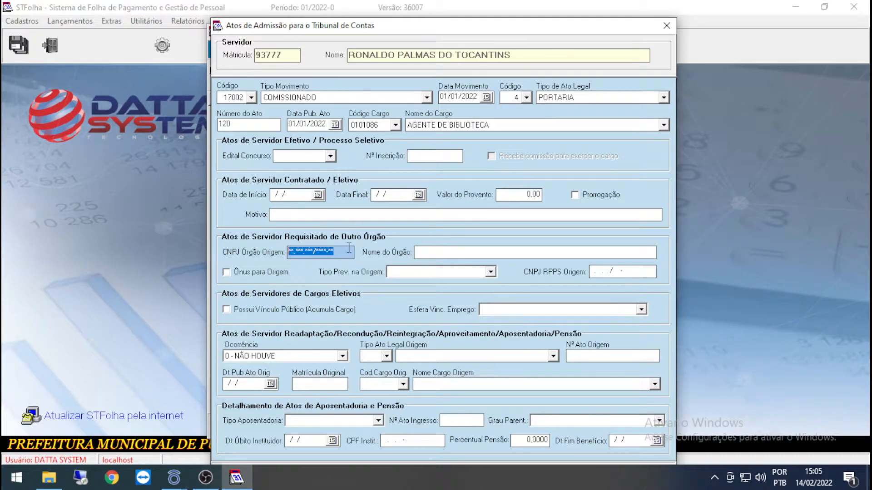
{"action": "type", "text": "00.000.000/0000-00"}
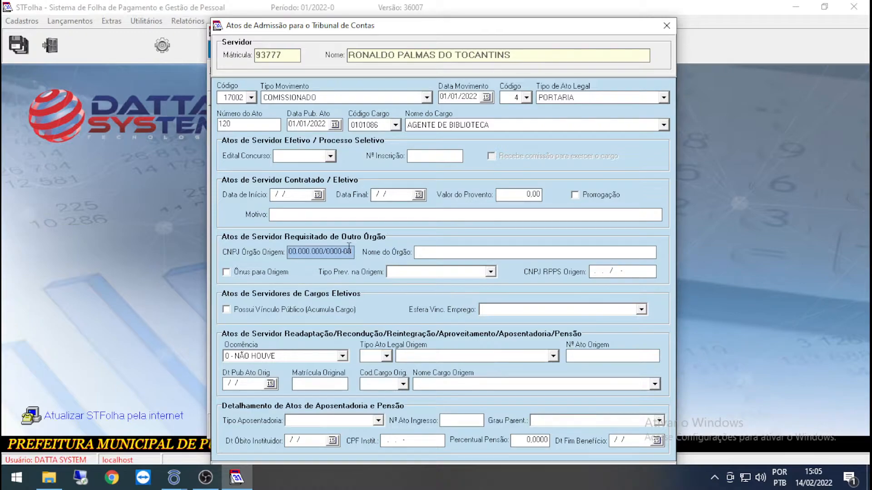
{"action": "left_click", "coordinate": [430, 252]}
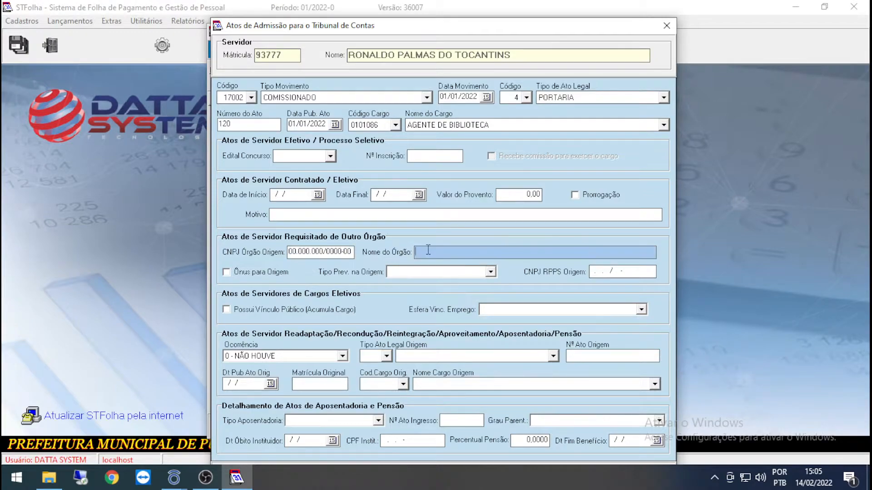
{"action": "type", "text": "JLKSGJFL JLGKSF JFD"}
{"action": "key", "text": "BackSpace"}
{"action": "key", "text": "BackSpace"}
{"action": "key", "text": "BackSpace"}
{"action": "key", "text": "BackSpace"}
{"action": "key", "text": "BackSpace"}
{"action": "key", "text": "BackSpace"}
{"action": "key", "text": "BackSpace"}
{"action": "key", "text": "BackSpace"}
{"action": "key", "text": "BackSpace"}
{"action": "key", "text": "BackSpace"}
{"action": "key", "text": "BackSpace"}
{"action": "key", "text": "BackSpace"}
{"action": "key", "text": "BackSpace"}
{"action": "key", "text": "BackSpace"}
{"action": "key", "text": "BackSpace"}
{"action": "key", "text": "BackSpace"}
{"action": "key", "text": "BackSpace"}
{"action": "key", "text": "BackSpace"}
{"action": "key", "text": "BackSpace"}
{"action": "type", "text": "NOME DO ORGAO"}
Step: Enable Ônus para Origem and set the Tipo Prev. na Origem to 3 = RPPS - REGIME PROPRIO
{"action": "left_click", "coordinate": [226, 272]}
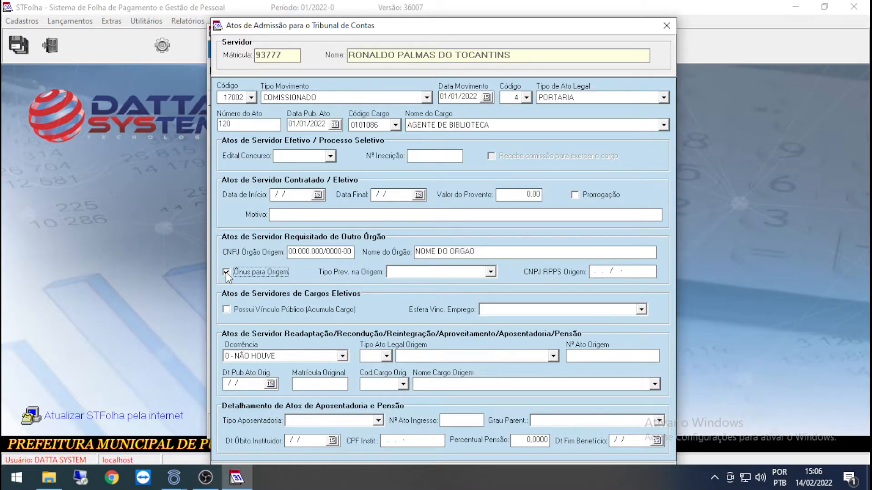
{"action": "left_click", "coordinate": [459, 271]}
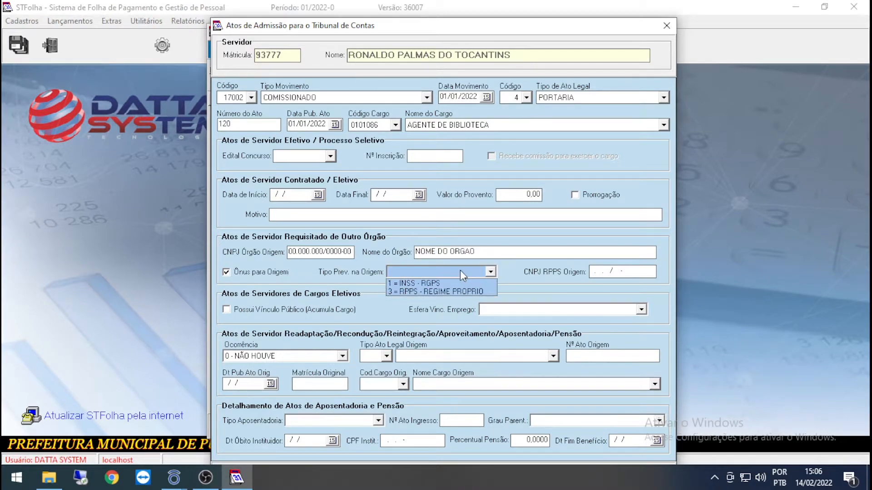
{"action": "left_click", "coordinate": [437, 292]}
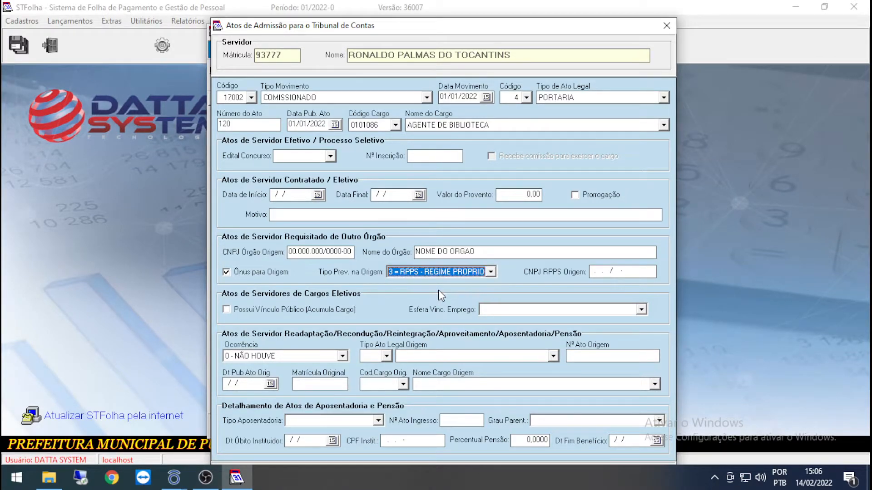
Step: Set the Tipo Prev. na Origem to 1 = INSS - RGPS in the Requisitado de Outro Órgão section
{"action": "left_click", "coordinate": [649, 273]}
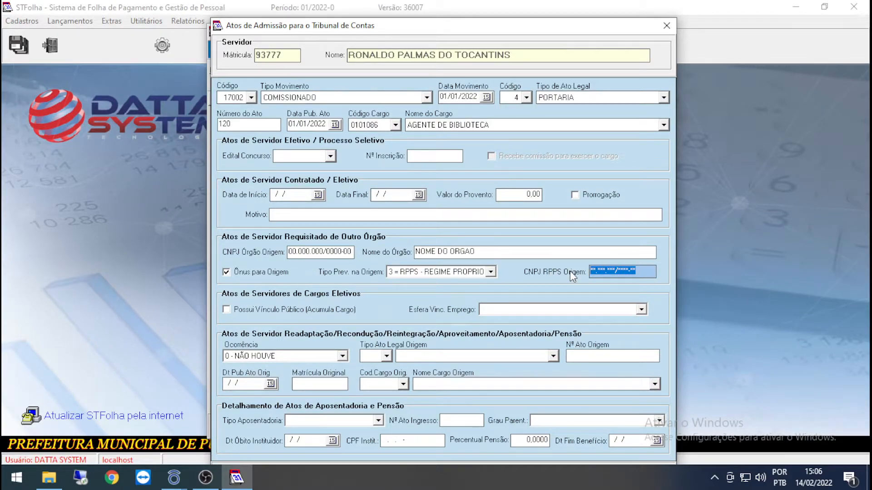
{"action": "left_click", "coordinate": [492, 272]}
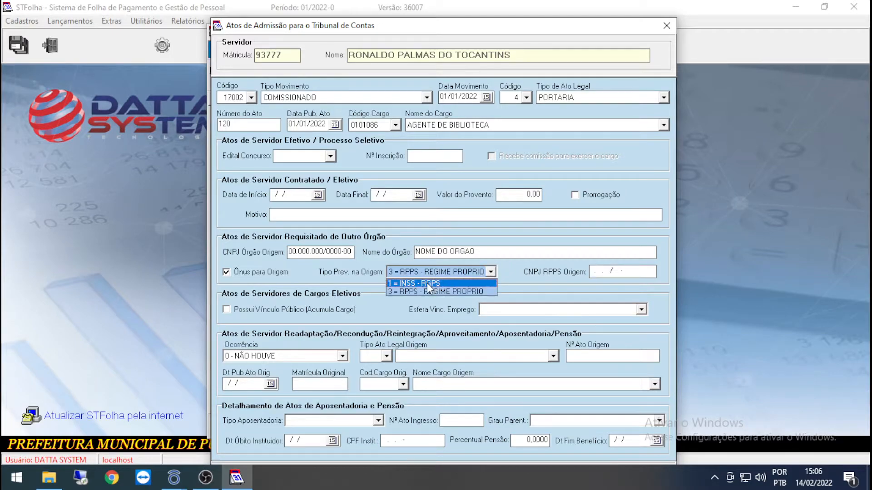
{"action": "left_click", "coordinate": [427, 282]}
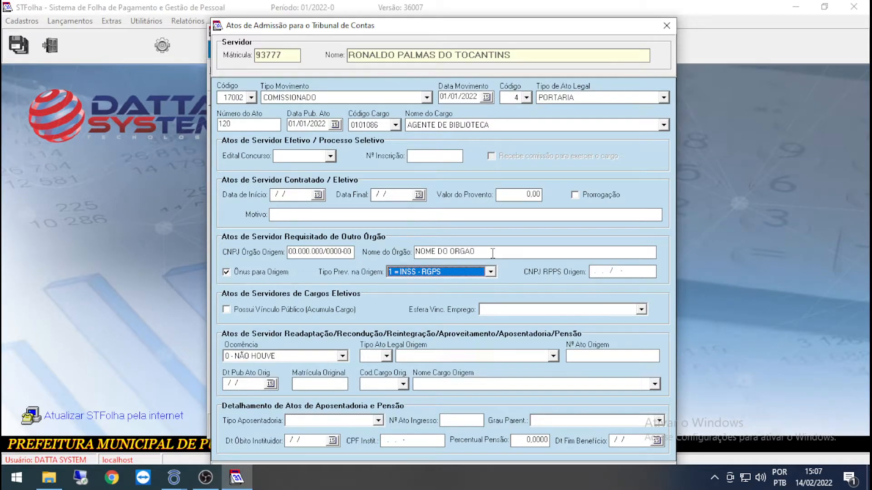
Step: Disable Ônus para Origem and clear the Nome do Órgão in the Requisitado de Outro Órgão section
{"action": "left_click", "coordinate": [228, 273]}
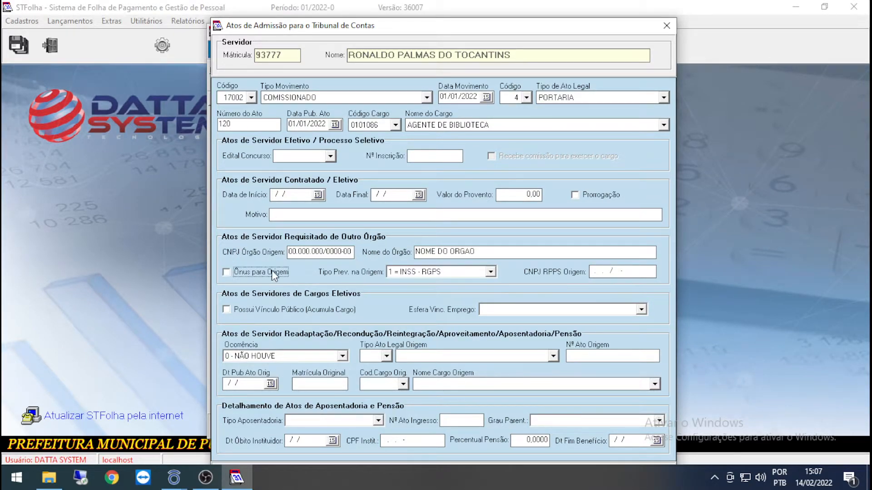
{"action": "left_click", "coordinate": [484, 252]}
{"action": "key", "text": "Delete"}
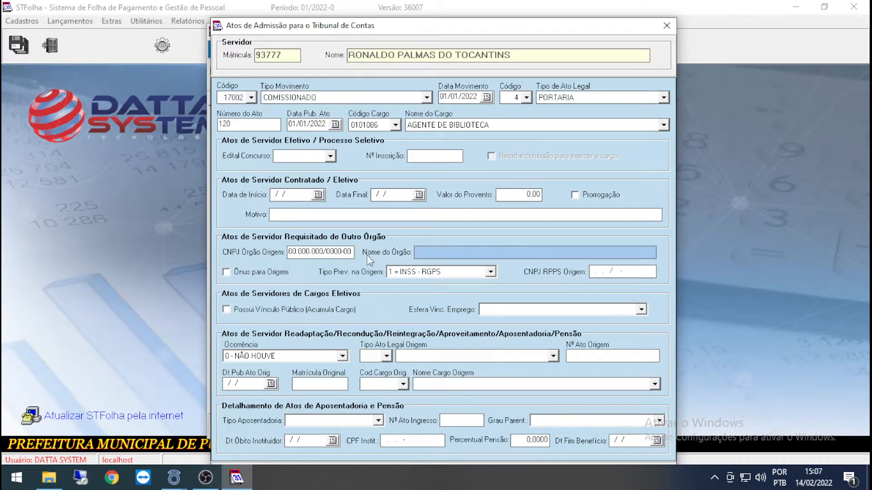
{"action": "left_click", "coordinate": [464, 272]}
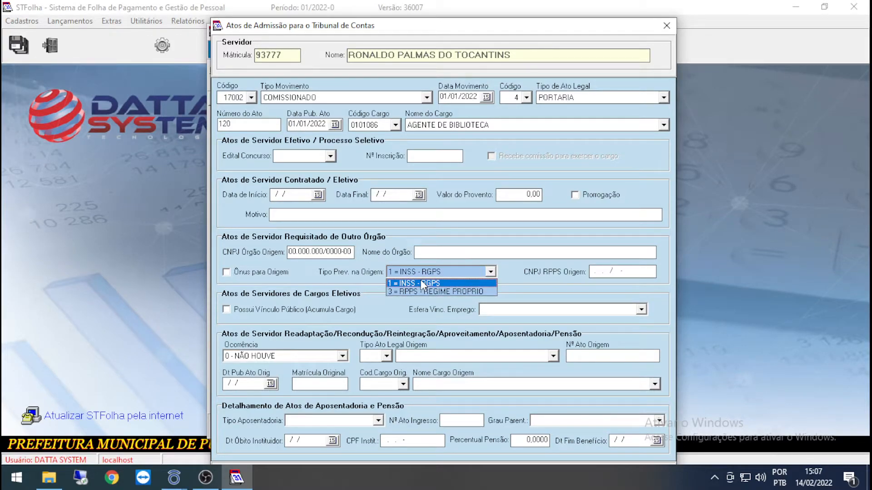
{"action": "left_click", "coordinate": [438, 271]}
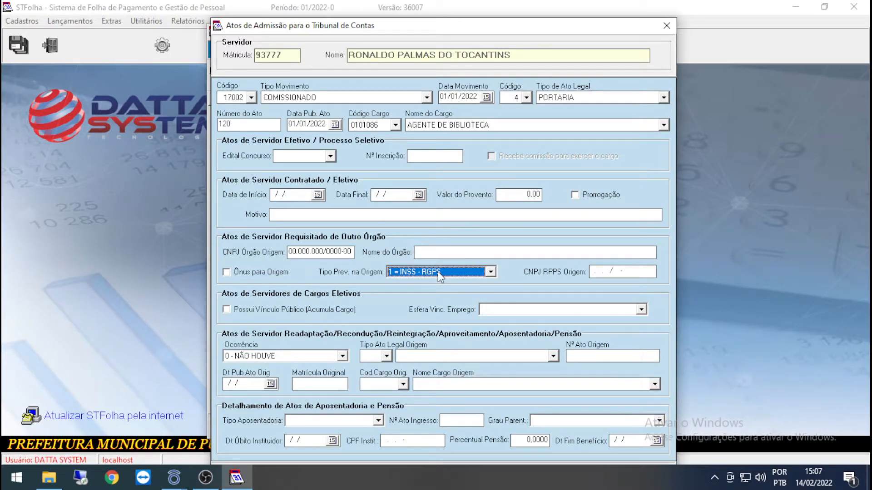
Step: Clear the CNPJ Órgão Origem in the Requisitado de Outro Órgão section
{"action": "left_click", "coordinate": [322, 251]}
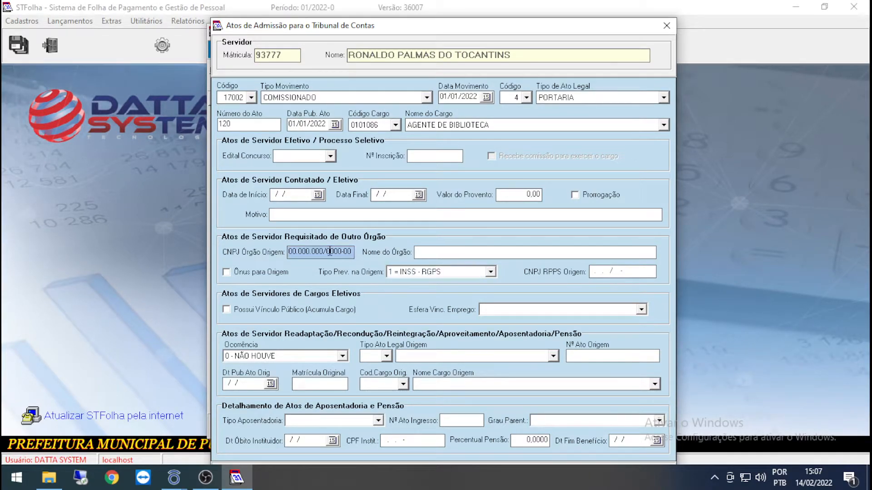
{"action": "left_click", "coordinate": [449, 254]}
{"action": "key", "text": "Tab"}
{"action": "key", "text": "Tab"}
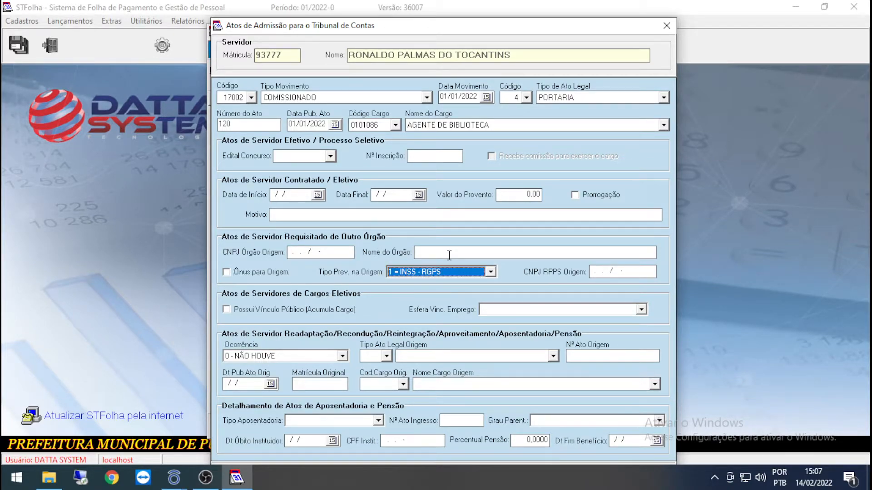
{"action": "key", "text": "Tab"}
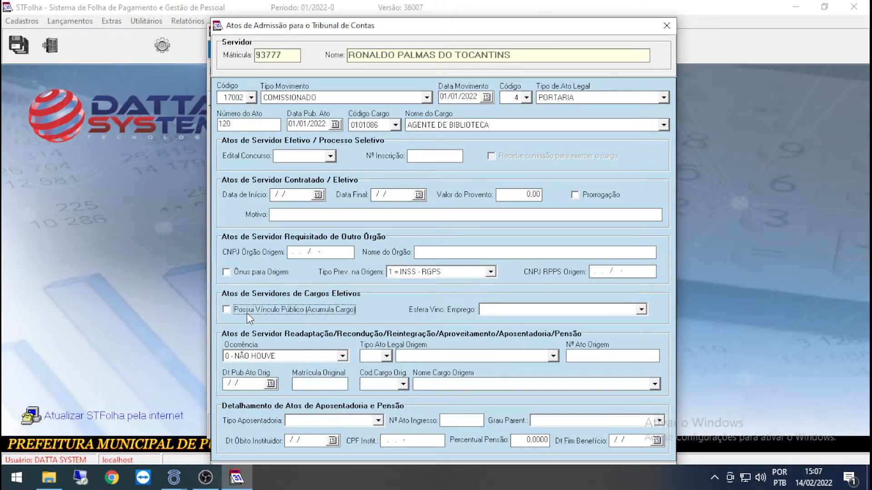
Step: Change the Tipo Movimento of the act to EFETIVO
{"action": "mouse_move", "coordinate": [348, 30]}
{"action": "left_mouse_down"}
{"action": "mouse_move", "coordinate": [390, 53]}
{"action": "mouse_move", "coordinate": [363, 77]}
{"action": "mouse_move", "coordinate": [336, 16]}
{"action": "mouse_move", "coordinate": [341, 22]}
{"action": "left_mouse_up"}
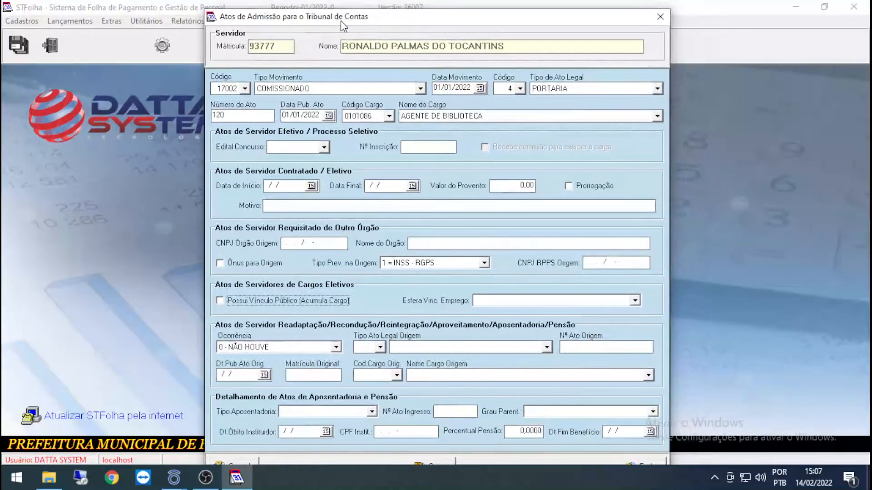
{"action": "left_click", "coordinate": [330, 89]}
{"action": "left_click", "coordinate": [271, 125]}
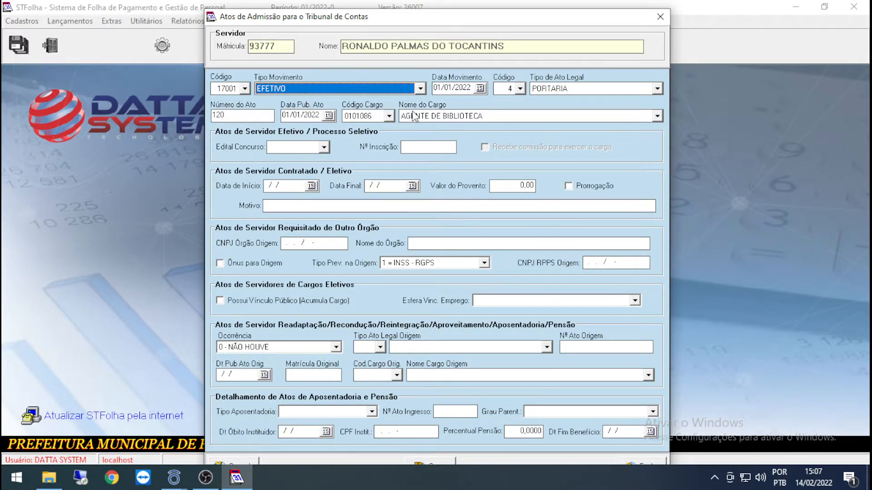
Step: Set the Tipo Movimento to ELETIVO and enable Possui Vínculo Público (Acumula Cargo) in the Cargos Eletivos section
{"action": "left_click", "coordinate": [394, 89]}
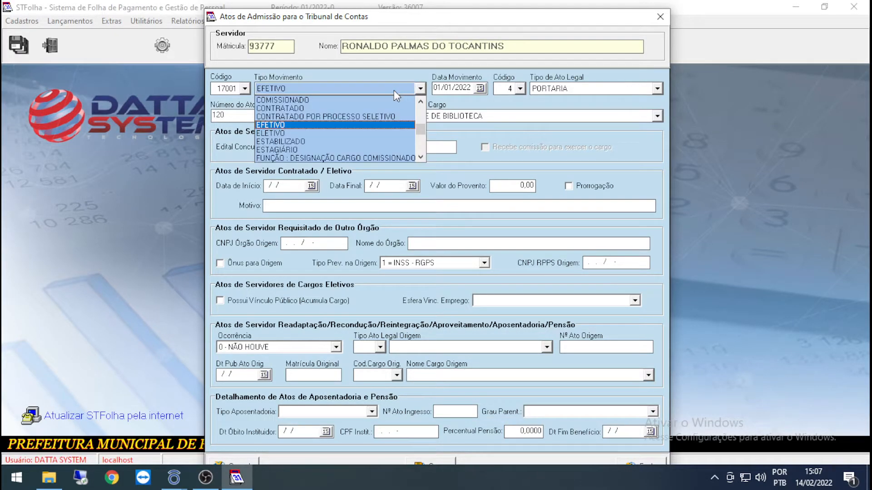
{"action": "left_click", "coordinate": [270, 133]}
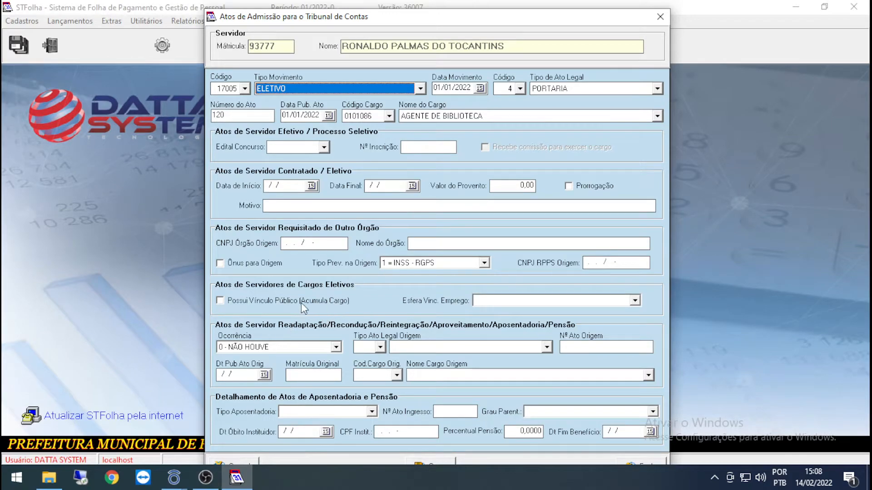
{"action": "left_click", "coordinate": [222, 302]}
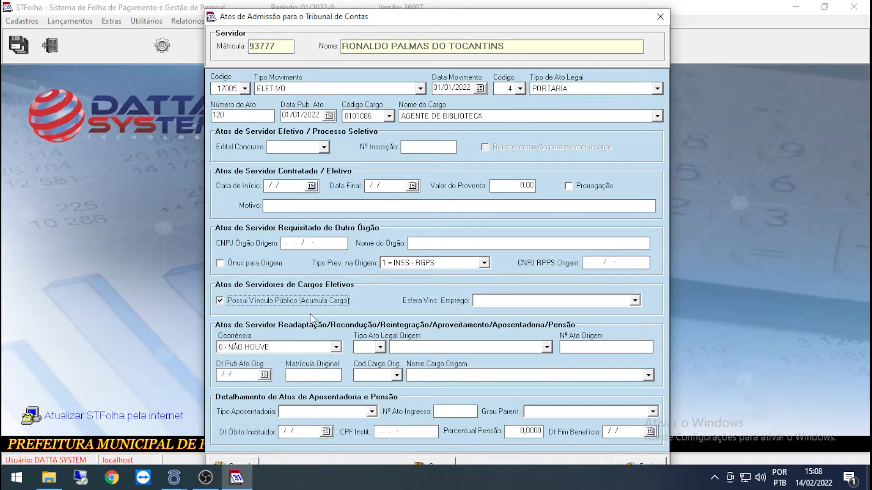
Step: Set the Esfera Vinc. Emprego to 6 - EFETIVO MUNICIPAL COM ACUMULO DE CARGO in the Cargos Eletivos section
{"action": "left_click", "coordinate": [519, 301]}
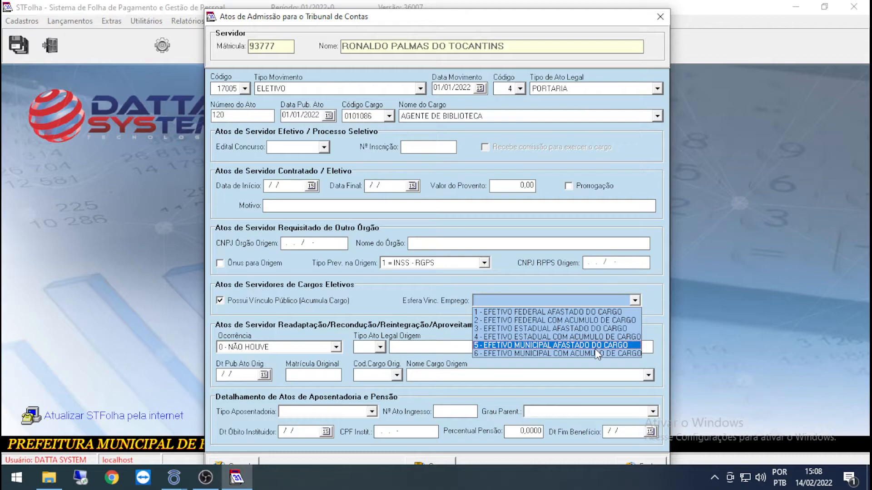
{"action": "left_click", "coordinate": [368, 291]}
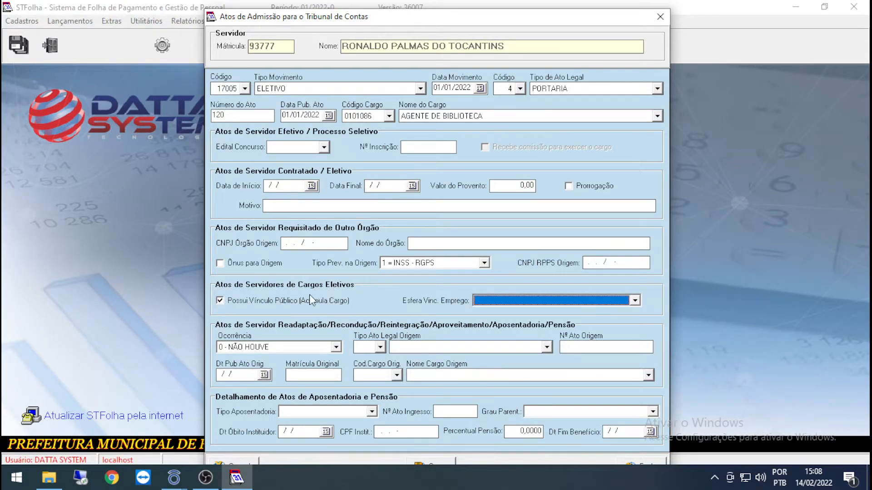
{"action": "left_click", "coordinate": [221, 301]}
{"action": "left_click", "coordinate": [221, 302]}
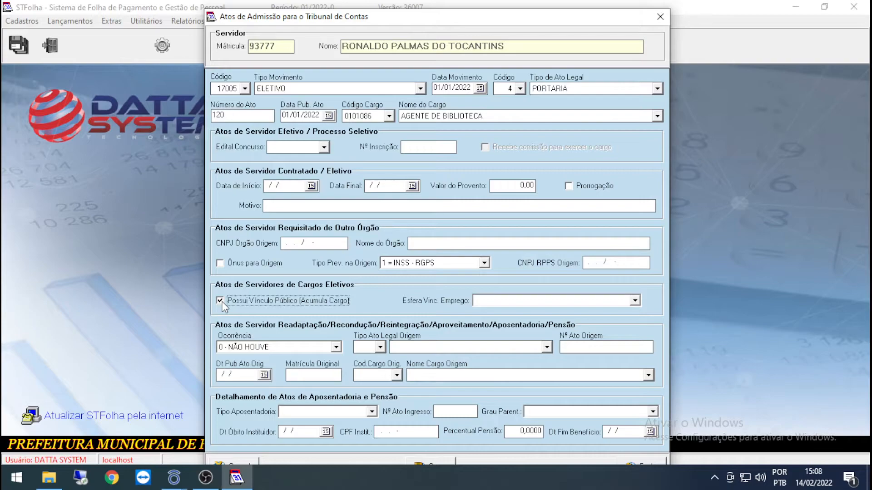
{"action": "left_click", "coordinate": [561, 301]}
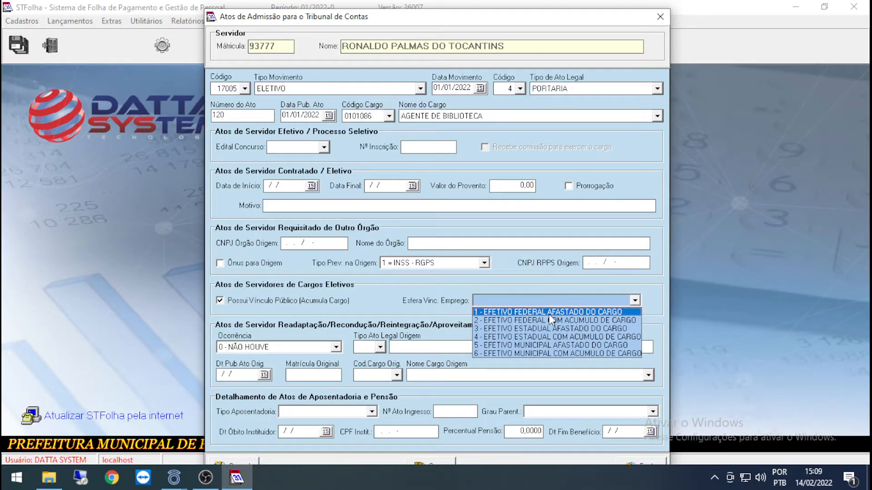
{"action": "left_click", "coordinate": [557, 354]}
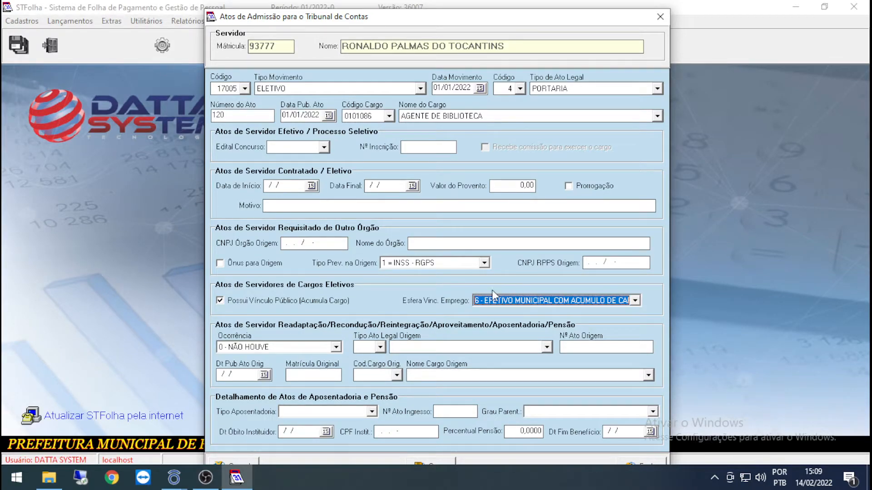
Step: Disable Possui Vínculo Público (Acumula Cargo) and set the Tipo Movimento of the act to RPPS : APOSENTADO
{"action": "left_click", "coordinate": [221, 302]}
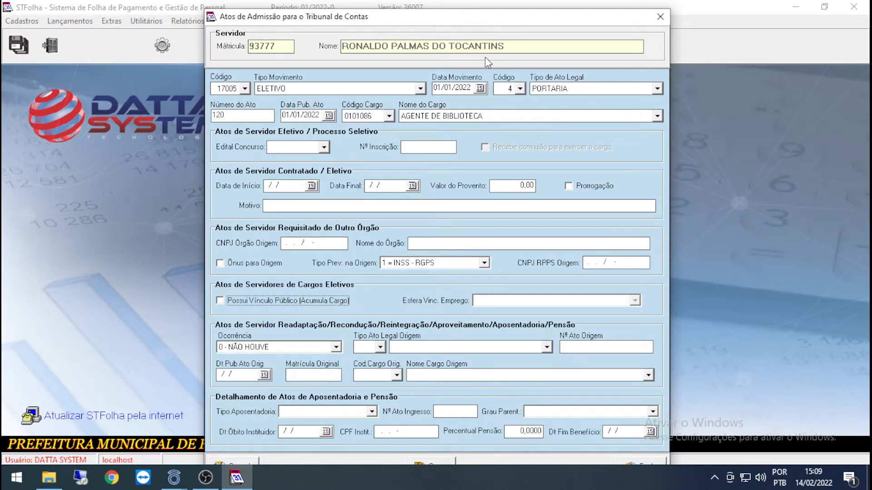
{"action": "left_click_drag", "start_coordinate": [440, 22], "coordinate": [439, 14]}
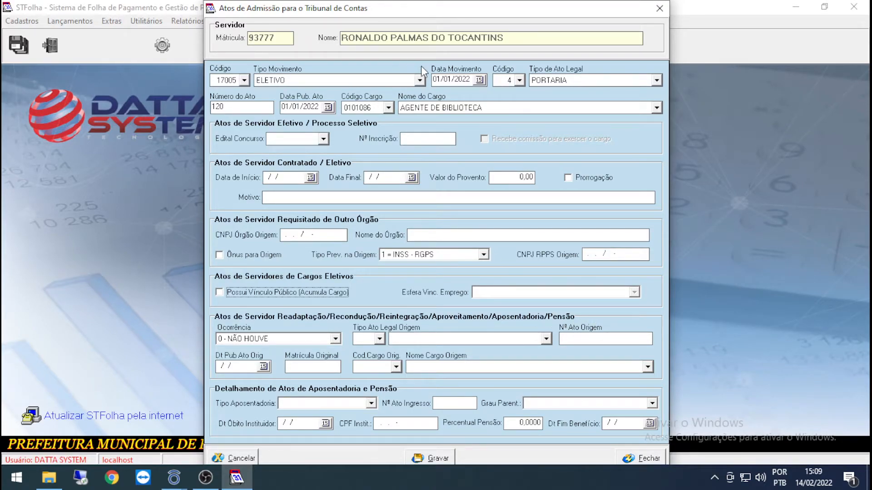
{"action": "left_click", "coordinate": [420, 81]}
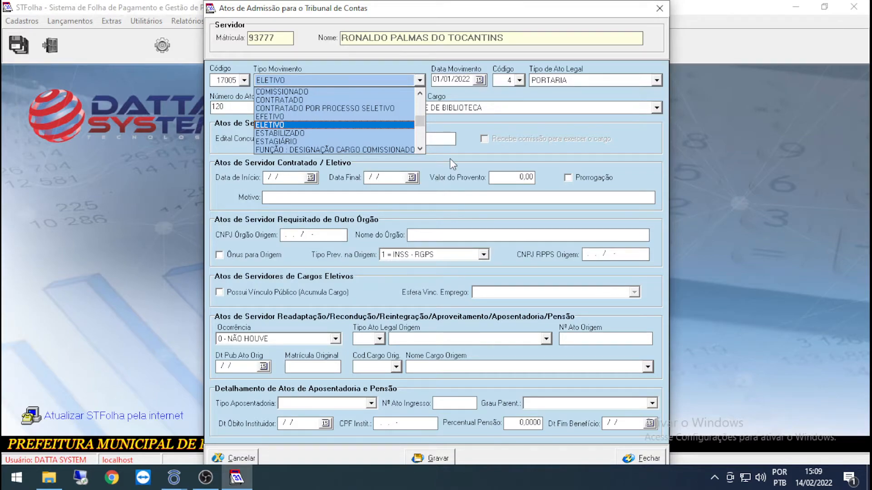
{"action": "left_click", "coordinate": [420, 149]}
{"action": "left_click", "coordinate": [420, 149]}
{"action": "left_click", "coordinate": [419, 148]}
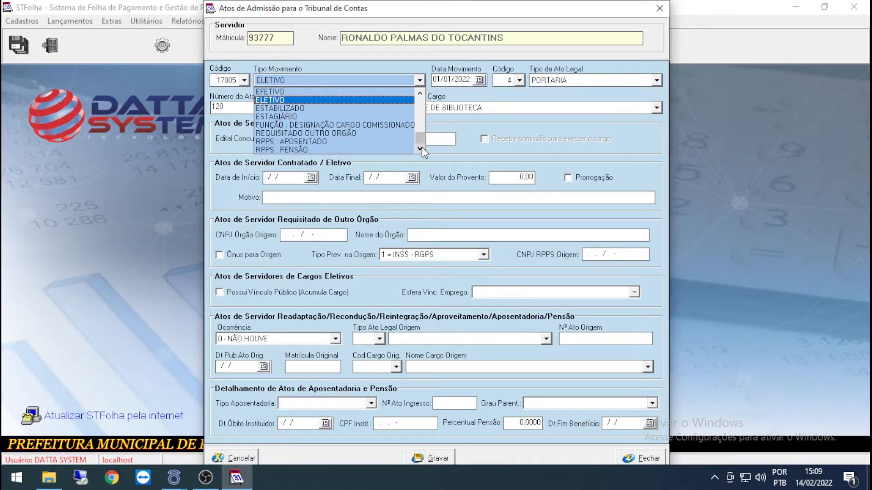
{"action": "left_click", "coordinate": [291, 150]}
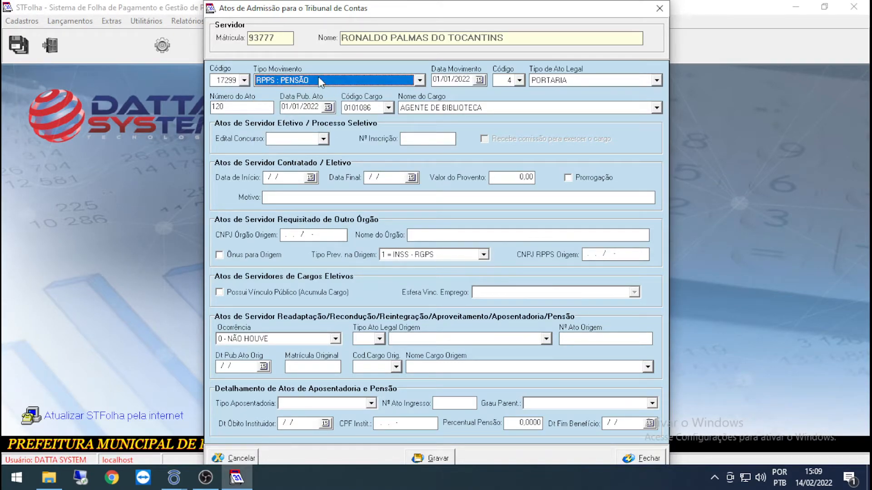
{"action": "left_click", "coordinate": [333, 81]}
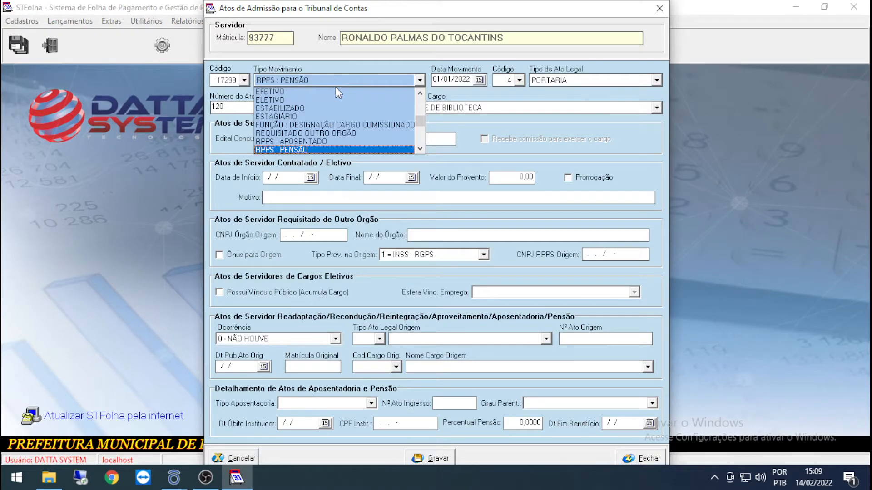
{"action": "left_click", "coordinate": [316, 142]}
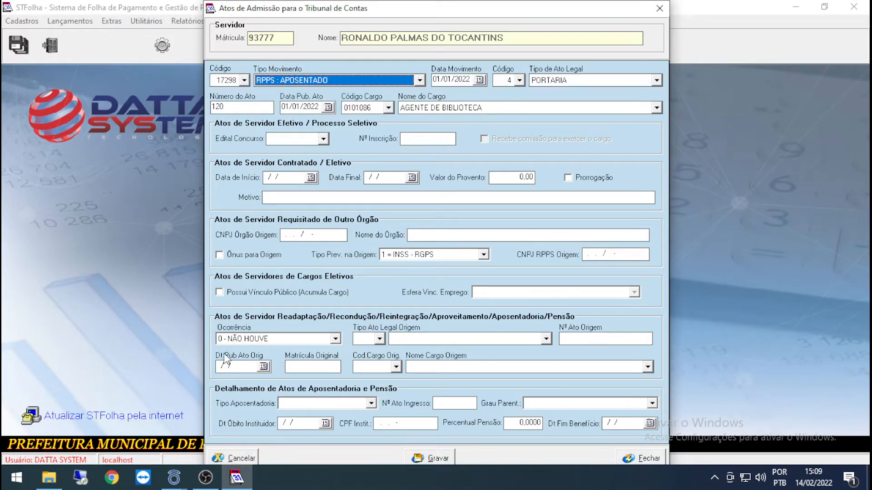
Step: Set the Ocorrência to 3 - REINTEGRAÇÃO in the Readaptação/Recondução/Reintegração section
{"action": "left_click", "coordinate": [336, 338]}
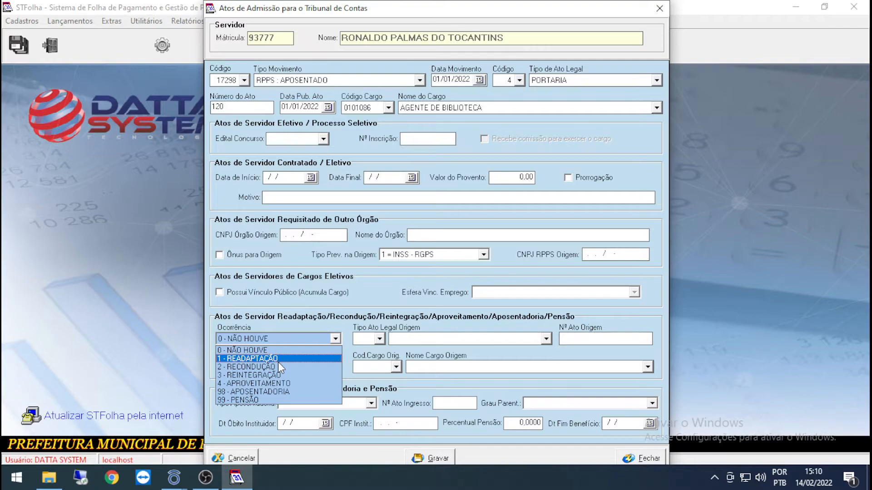
{"action": "key", "text": "Down"}
{"action": "key", "text": "Down"}
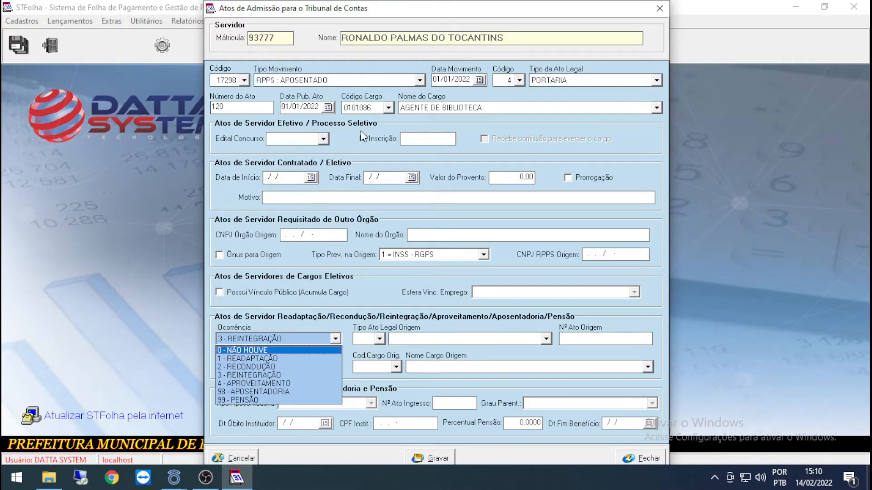
{"action": "left_click", "coordinate": [421, 84]}
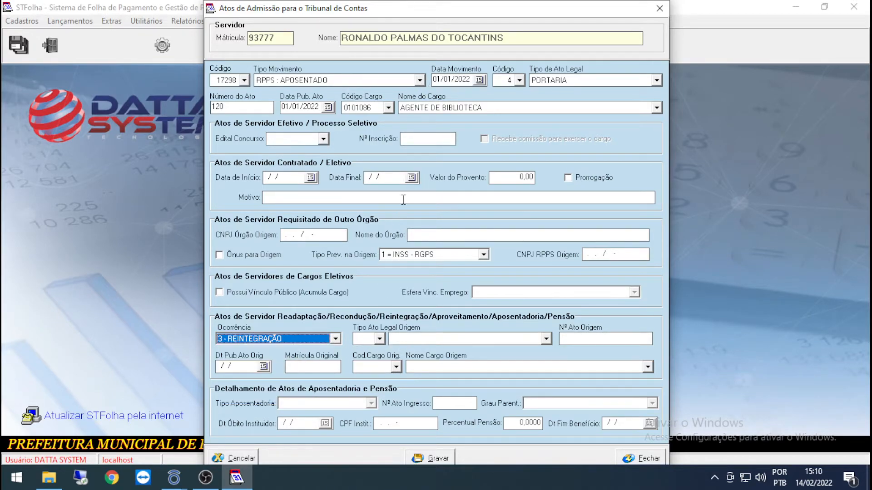
{"action": "left_click", "coordinate": [420, 81]}
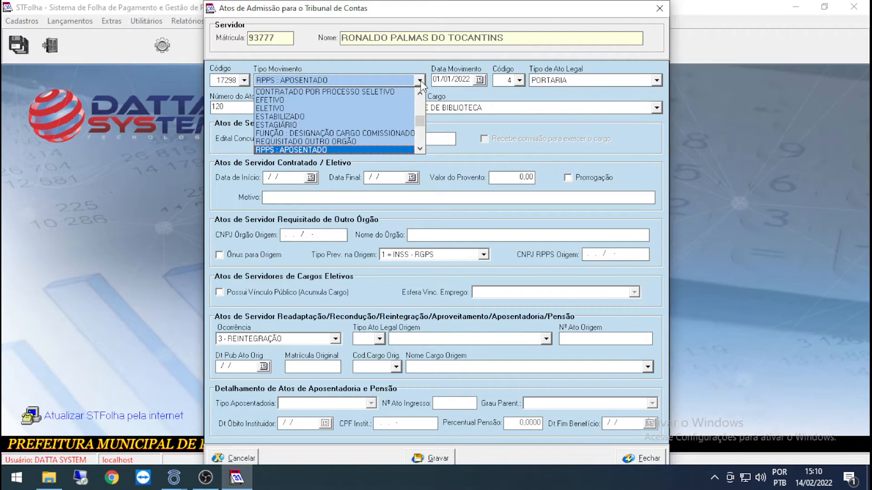
{"action": "left_click", "coordinate": [420, 81]}
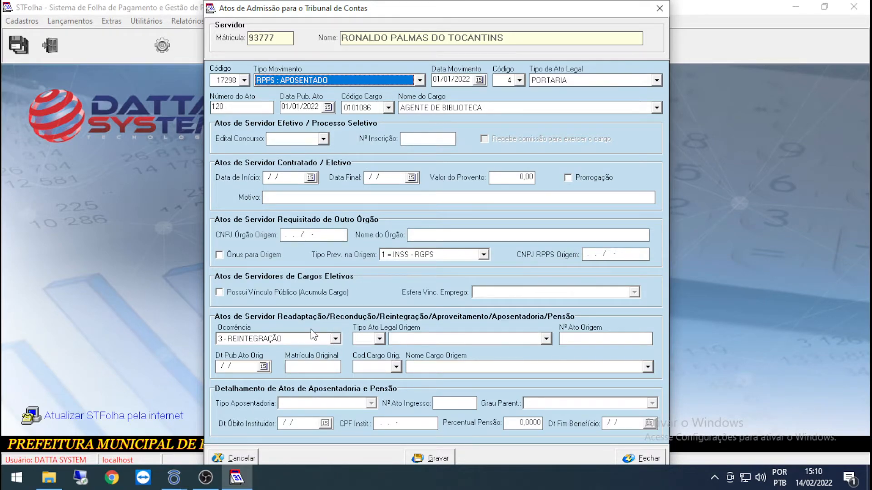
{"action": "left_click", "coordinate": [337, 343]}
{"action": "left_click", "coordinate": [256, 375]}
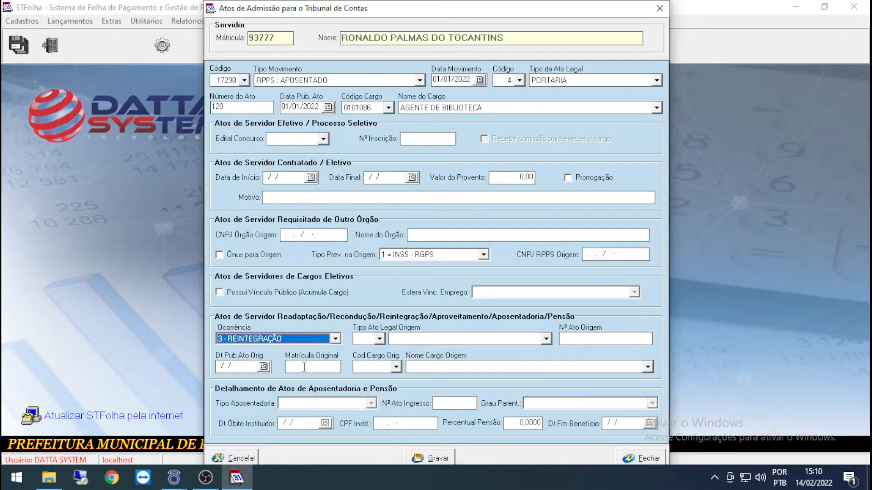
Step: Set the Tipo Ato Legal Origem to OUTROS and the Nº Ato Origem to 121
{"action": "left_click", "coordinate": [460, 339]}
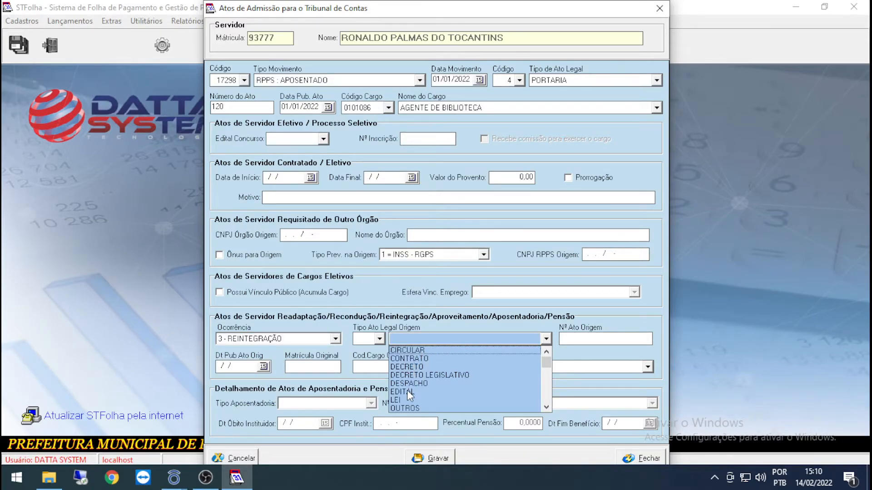
{"action": "left_click", "coordinate": [405, 408]}
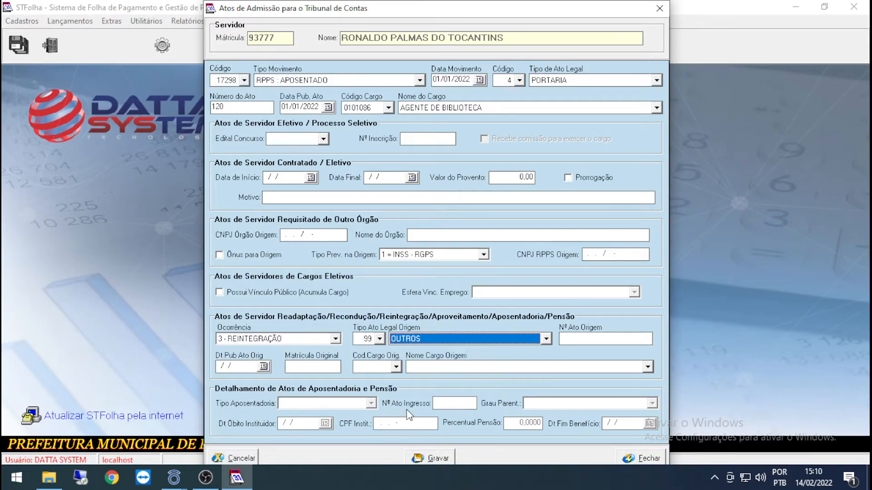
{"action": "left_click", "coordinate": [597, 342]}
{"action": "type", "text": "121"}
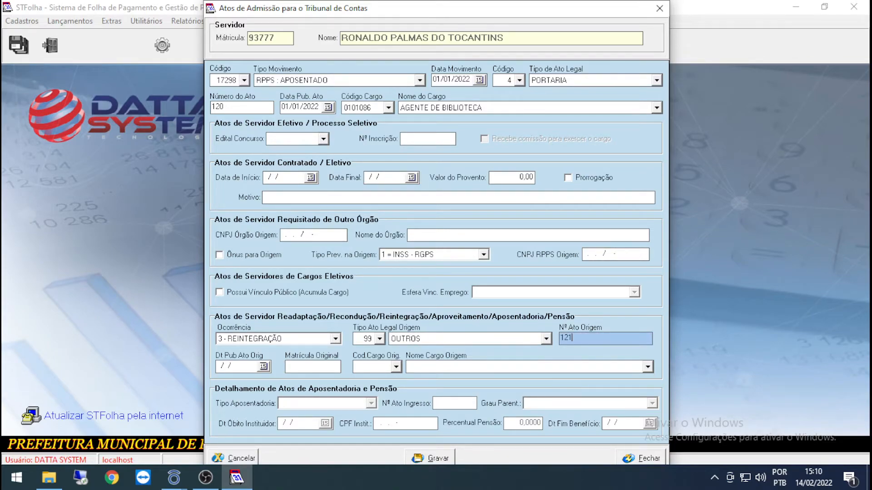
Step: Fill in the Matrícula Original and set the Nome Cargo Origem to AGENTE DE BIBLIOTECA
{"action": "left_click", "coordinate": [263, 367]}
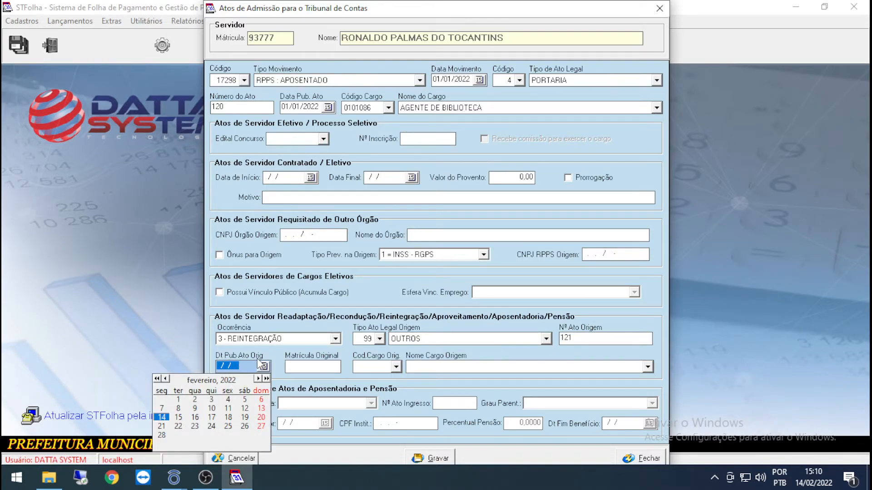
{"action": "left_click", "coordinate": [322, 369]}
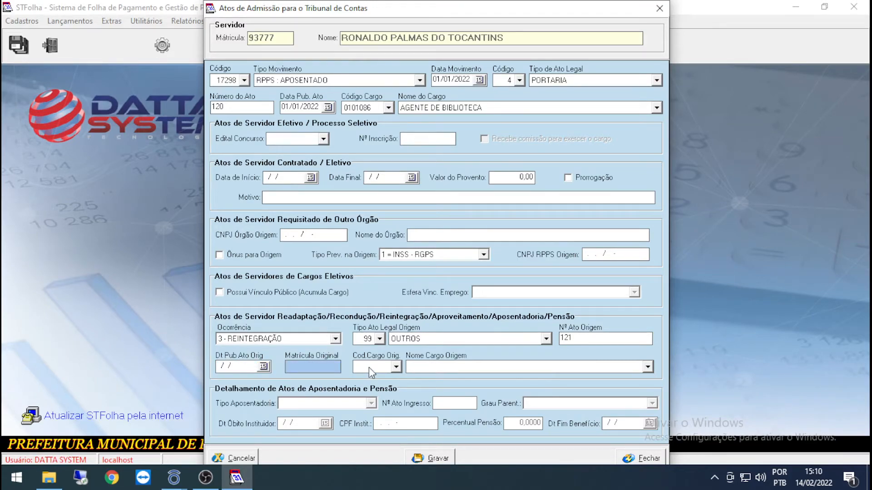
{"action": "type", "text": "121"}
{"action": "left_click", "coordinate": [418, 368]}
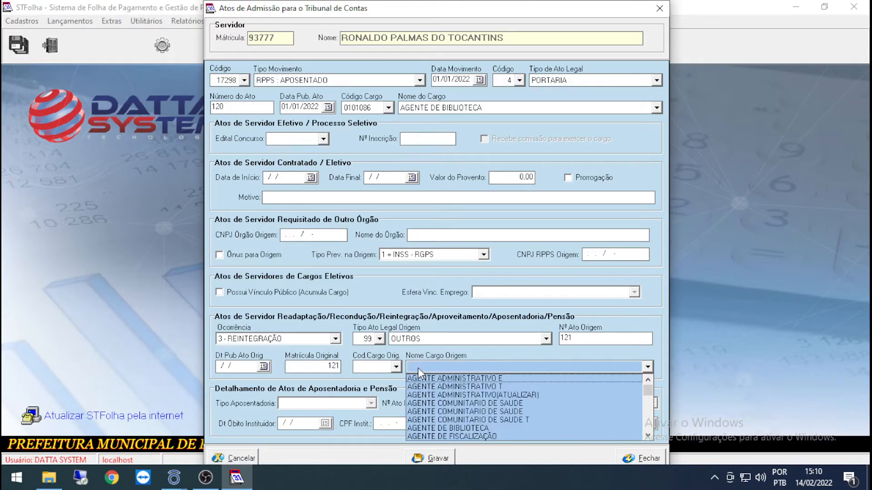
{"action": "left_click", "coordinate": [463, 428]}
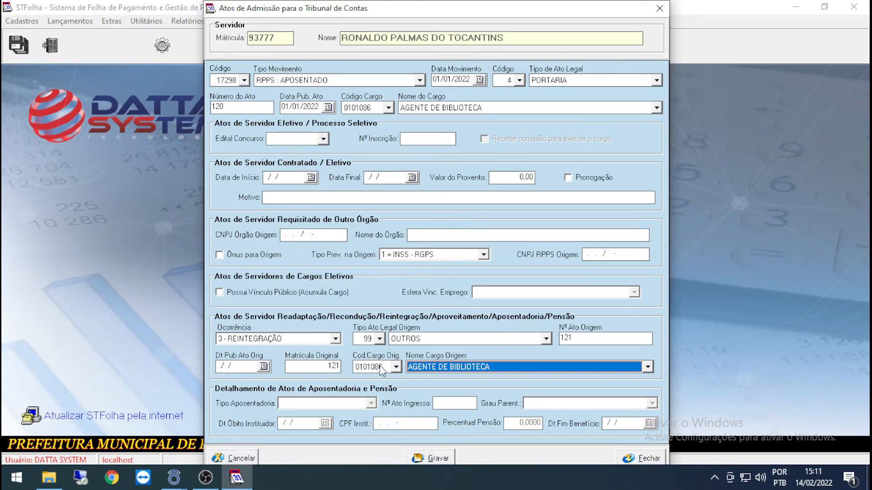
Step: Clear the Nome Cargo Origem and the Matrícula Original in the Readaptação/Recondução/Reintegração section
{"action": "left_click", "coordinate": [447, 368]}
{"action": "left_click", "coordinate": [447, 368]}
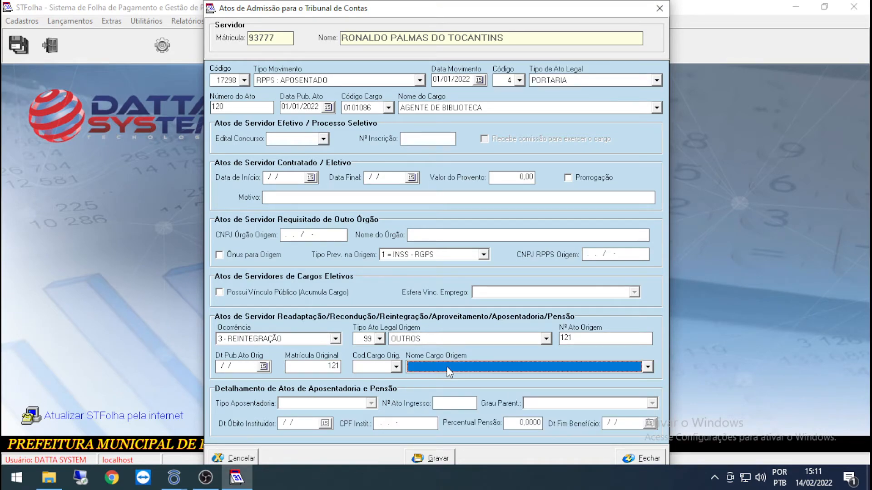
{"action": "left_click", "coordinate": [320, 367]}
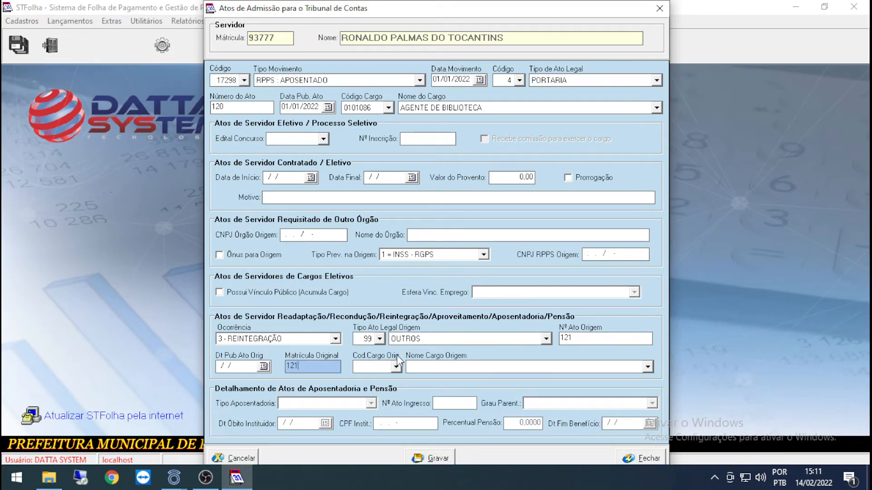
{"action": "key", "text": "shift+Home"}
{"action": "key", "text": "BackSpace"}
Step: Clear the Tipo Ato Legal Origem and the Nº Ato Origem of the original act
{"action": "left_click", "coordinate": [435, 338]}
{"action": "left_click", "coordinate": [435, 338]}
{"action": "key", "text": "Delete"}
{"action": "left_click", "coordinate": [291, 339]}
{"action": "left_click", "coordinate": [294, 338]}
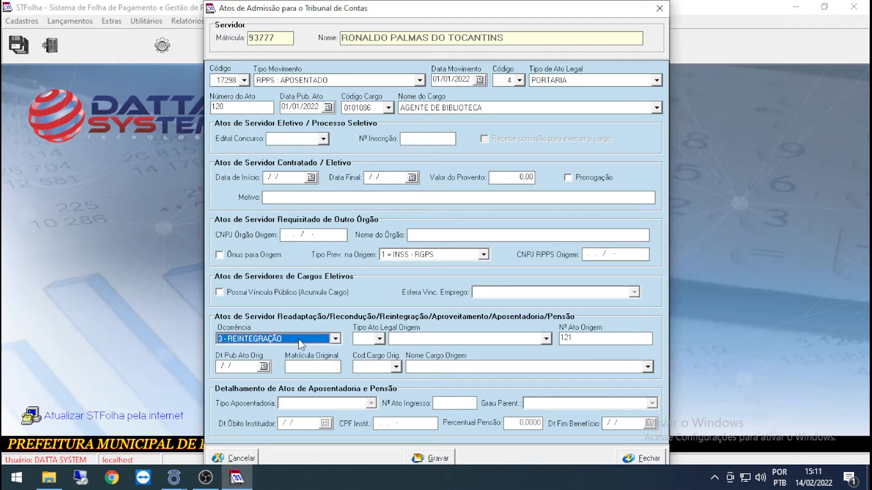
{"action": "left_click", "coordinate": [586, 339]}
{"action": "key", "text": "Delete"}
{"action": "key", "text": "Tab"}
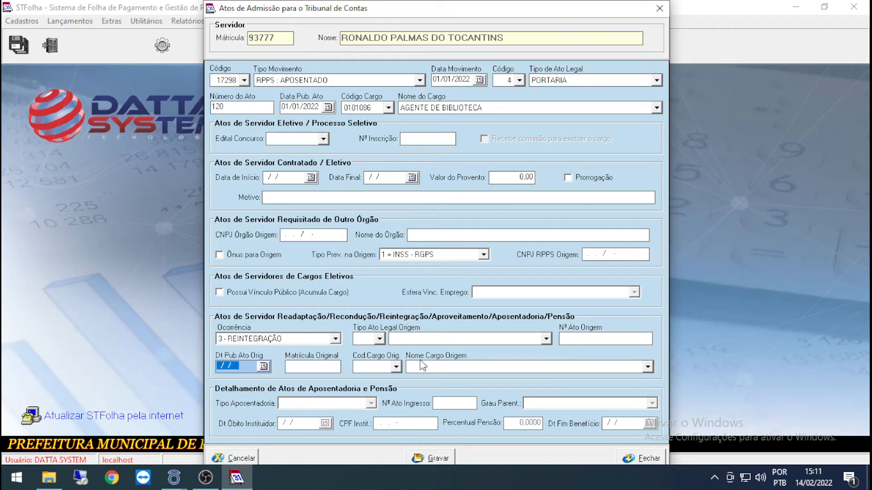
Step: Keep RPPS : APOSENTADO as the Tipo Movimento and set the Ocorrência to 98 - APOSENTADORIA
{"action": "left_click", "coordinate": [359, 80]}
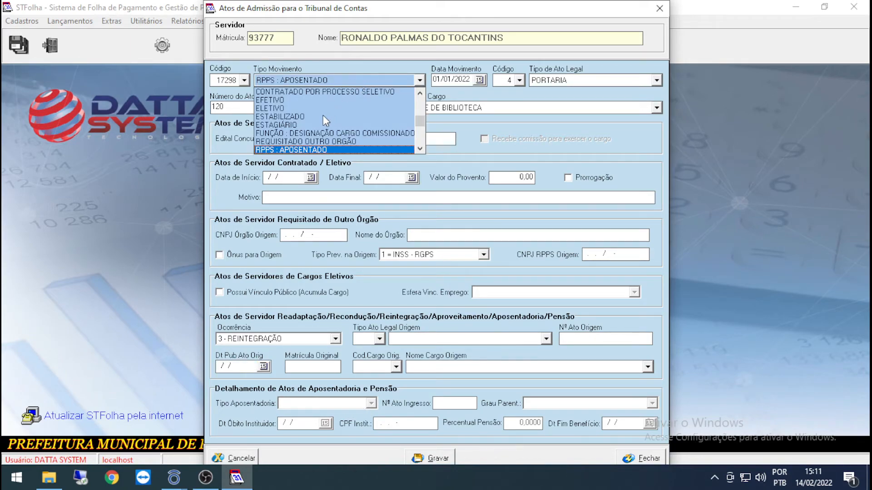
{"action": "left_click", "coordinate": [292, 148]}
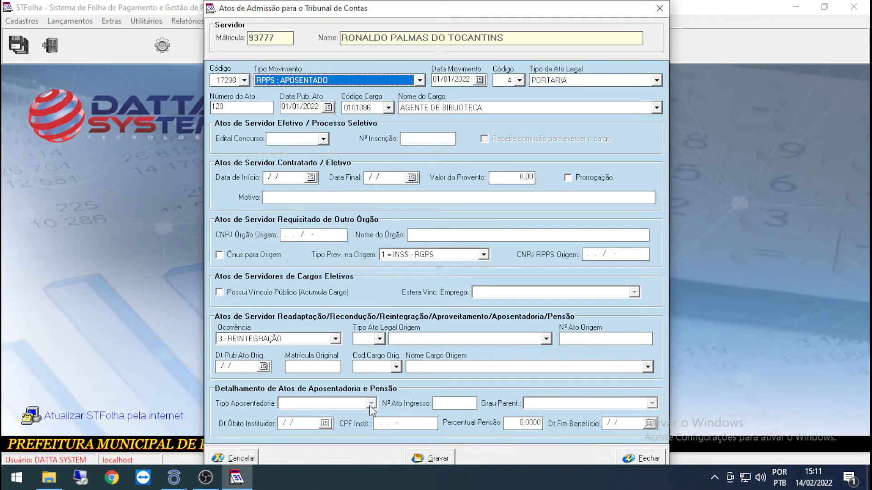
{"action": "left_click", "coordinate": [322, 338]}
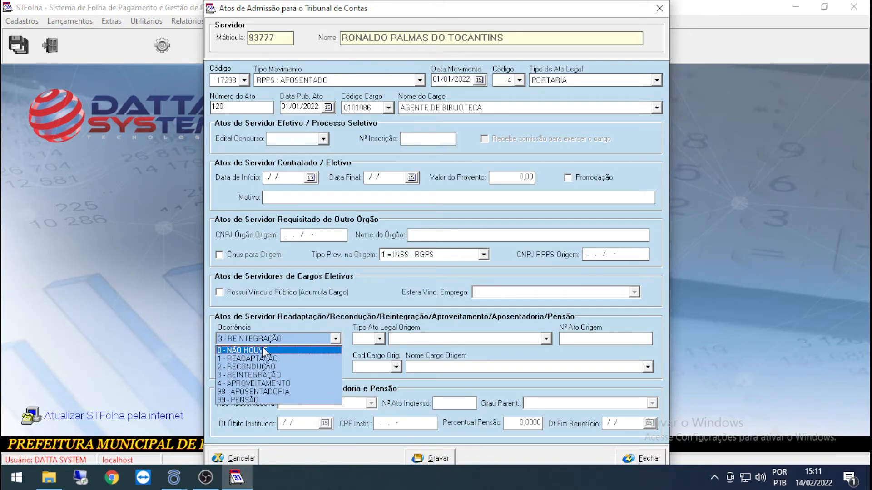
{"action": "left_click", "coordinate": [247, 393]}
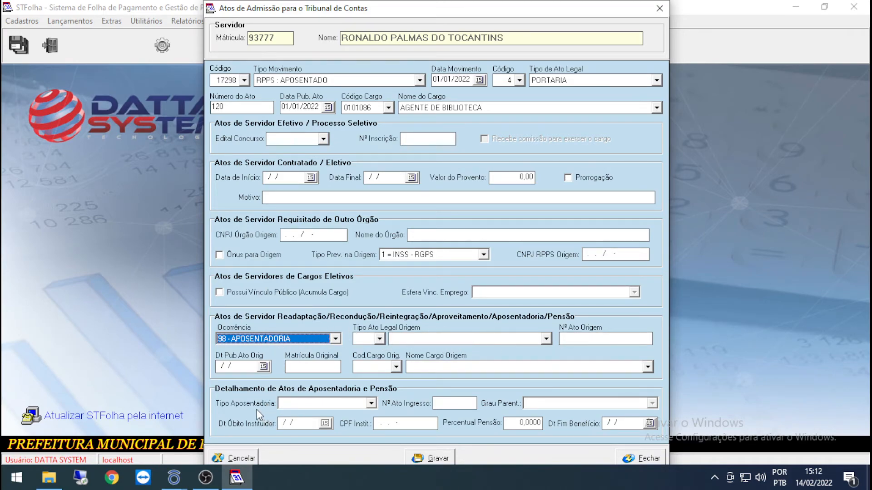
Step: Review the Tipo Aposentadoria options, from 1 - COMPULSÓRIO to 8 - VOLUNTÁRIA, in the retirement and pension details
{"action": "left_click", "coordinate": [371, 404]}
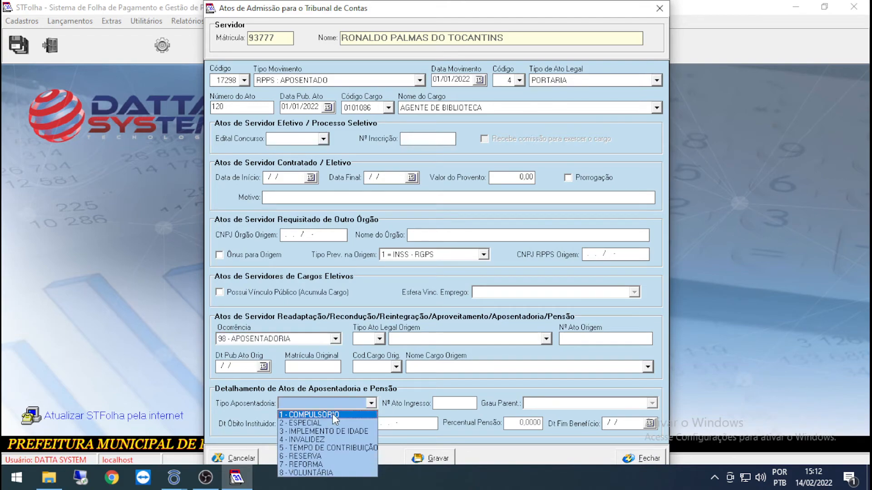
{"action": "scroll", "coordinate": [348, 418], "scroll_direction": "down", "scroll_amount": 2}
{"action": "scroll", "coordinate": [348, 418], "scroll_direction": "down", "scroll_amount": 5}
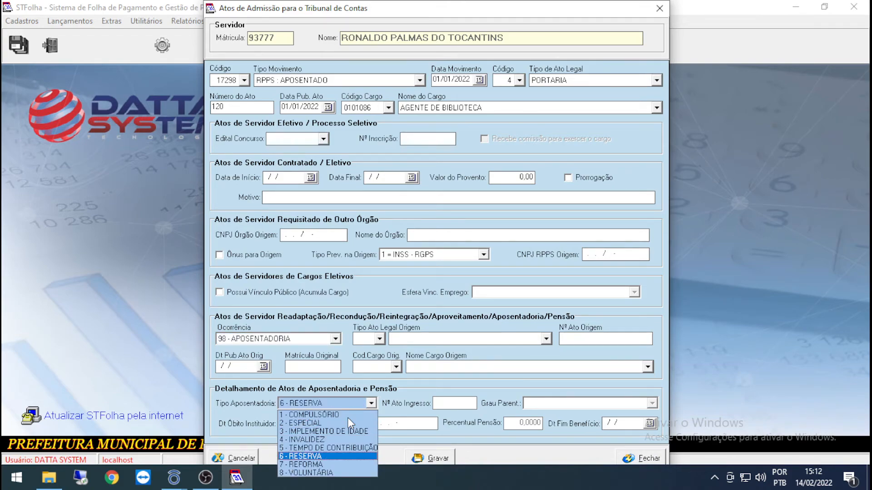
{"action": "scroll", "coordinate": [348, 418], "scroll_direction": "up", "scroll_amount": 4}
{"action": "scroll", "coordinate": [348, 418], "scroll_direction": "up", "scroll_amount": 4}
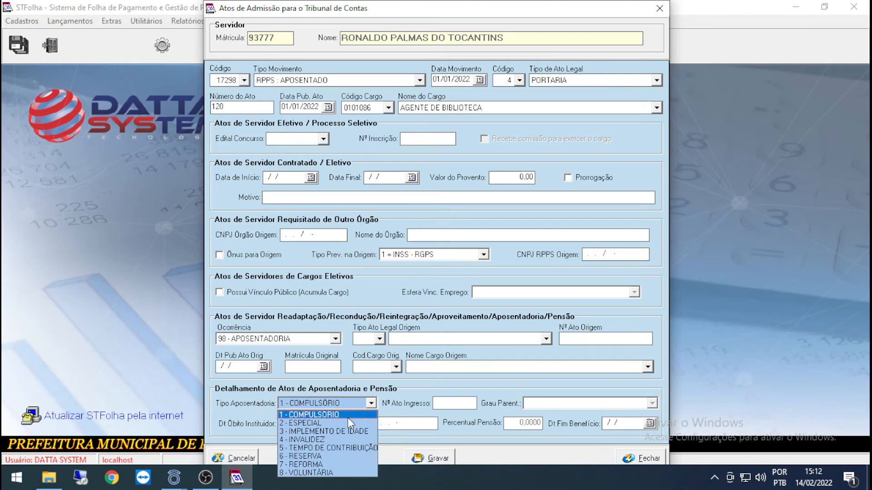
{"action": "left_click", "coordinate": [348, 418]}
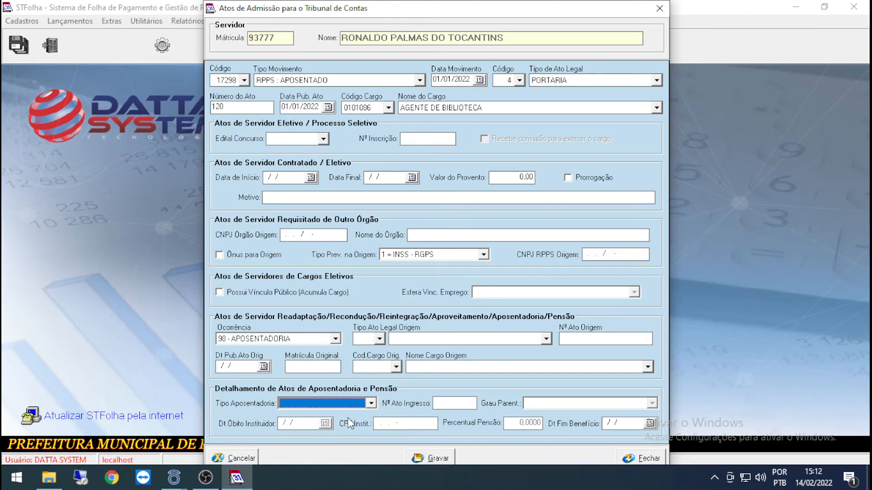
Step: Set the Ocorrência to 1 - READAPTAÇÃO and keep RPPS : APOSENTADO as the Tipo Movimento
{"action": "left_click", "coordinate": [338, 340]}
{"action": "left_click", "coordinate": [259, 361]}
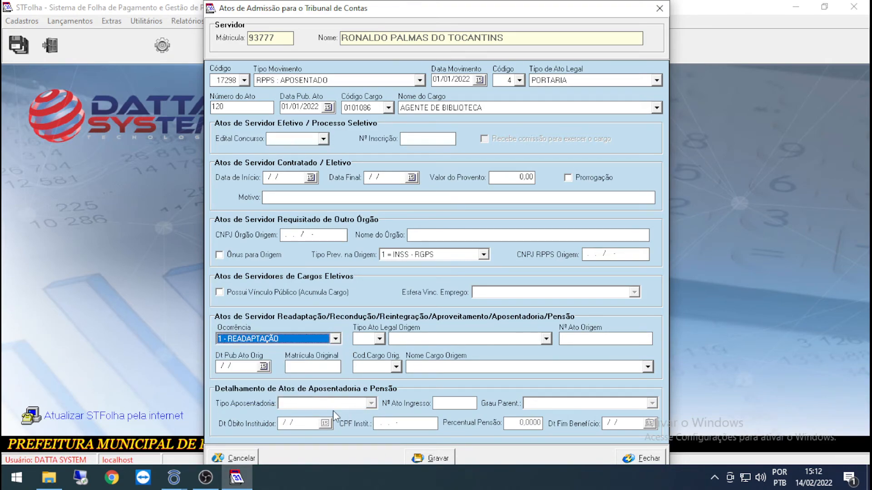
{"action": "left_click", "coordinate": [392, 80]}
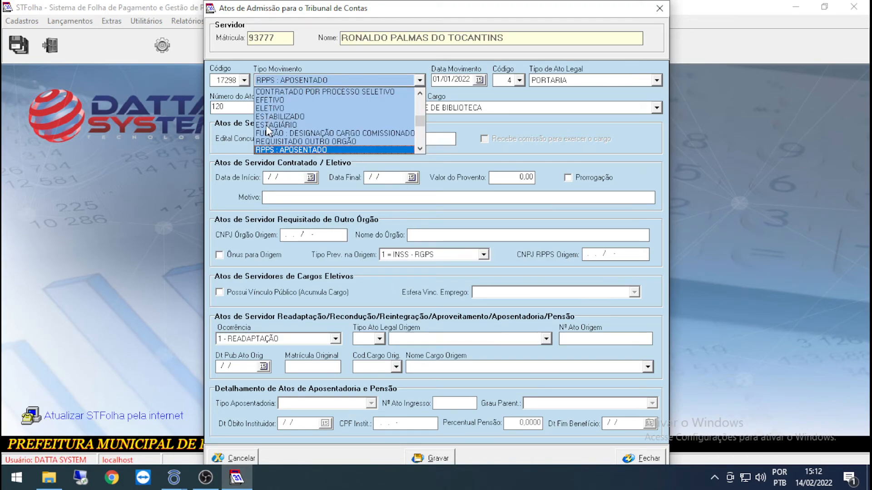
{"action": "left_click", "coordinate": [329, 81]}
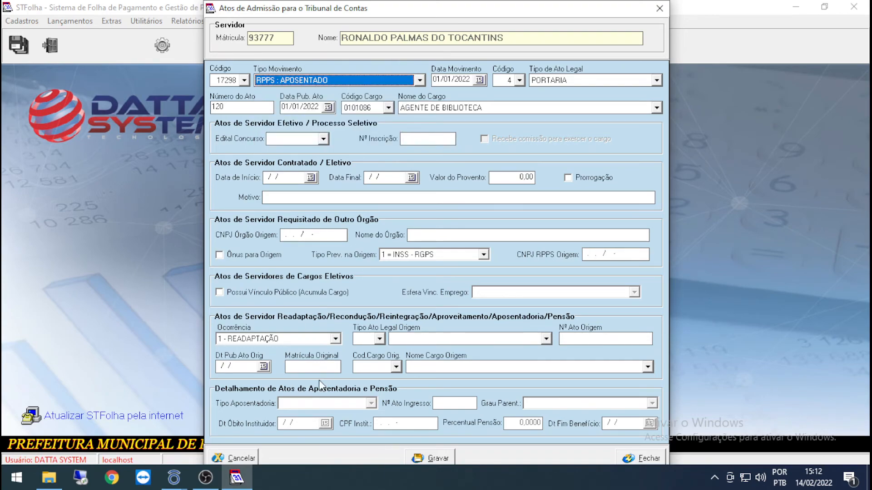
Step: Set the Ocorrência back to 98 - APOSENTADORIA and check the Tipo Aposentadoria options without choosing one
{"action": "left_click", "coordinate": [336, 339]}
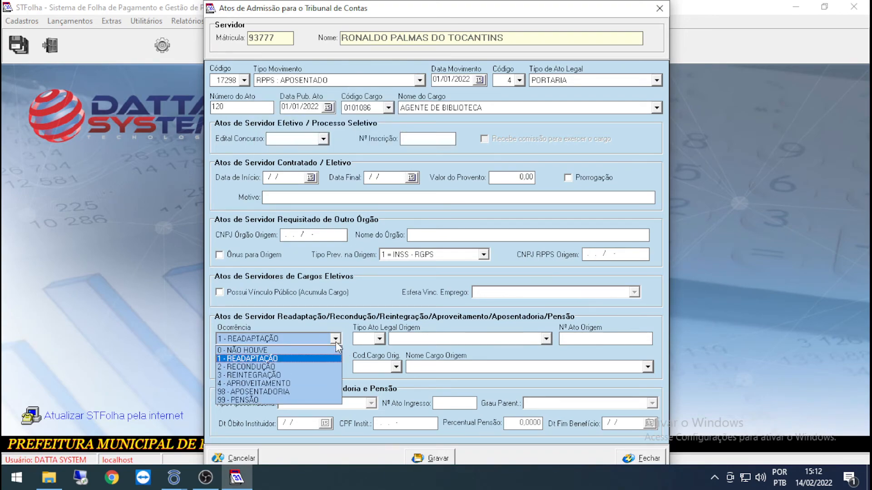
{"action": "left_click", "coordinate": [336, 340]}
{"action": "left_click", "coordinate": [336, 338]}
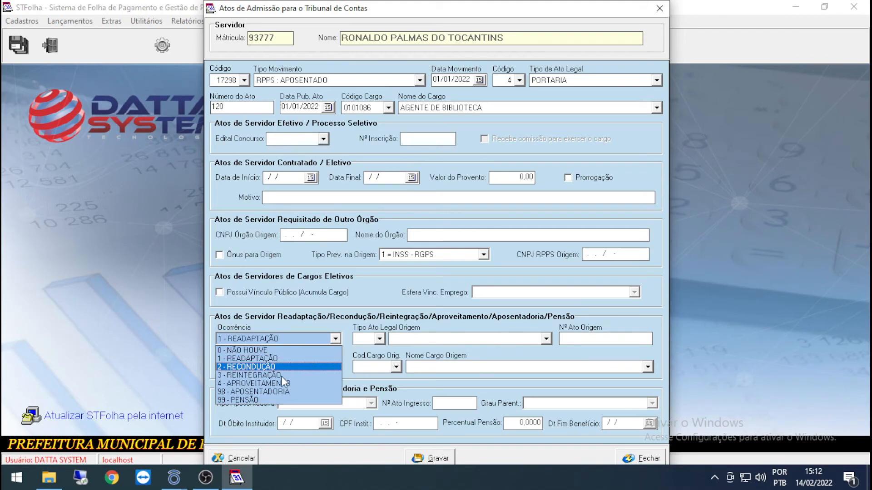
{"action": "left_click", "coordinate": [253, 393]}
{"action": "left_click", "coordinate": [363, 405]}
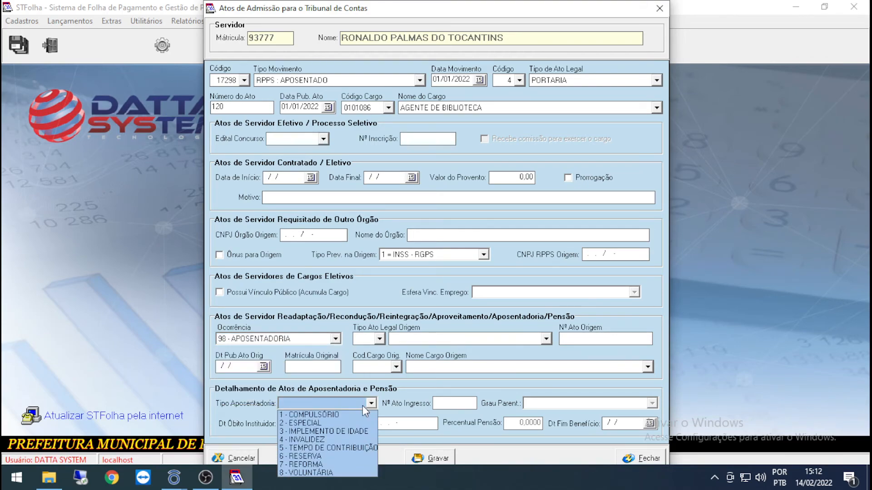
{"action": "left_click", "coordinate": [362, 405]}
Step: Set the Ocorrência to 3 - REINTEGRAÇÃO, and cancel the new admission act without saving it
{"action": "left_click", "coordinate": [336, 339]}
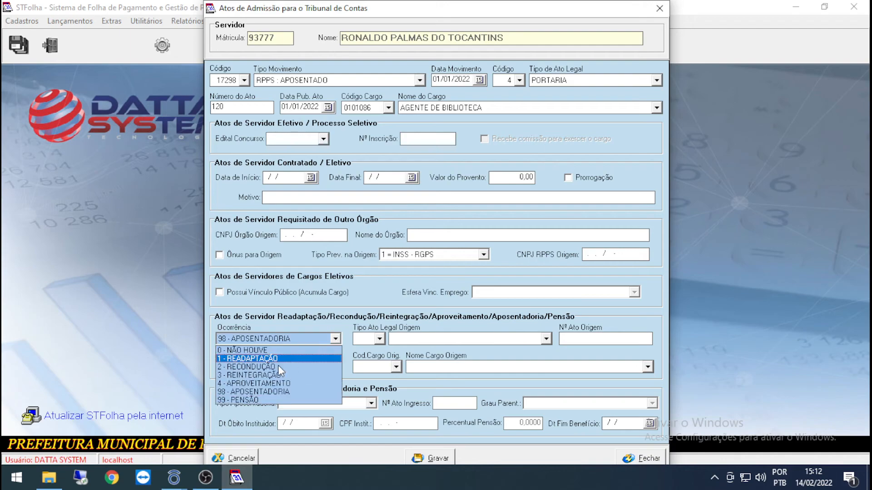
{"action": "left_click", "coordinate": [252, 374]}
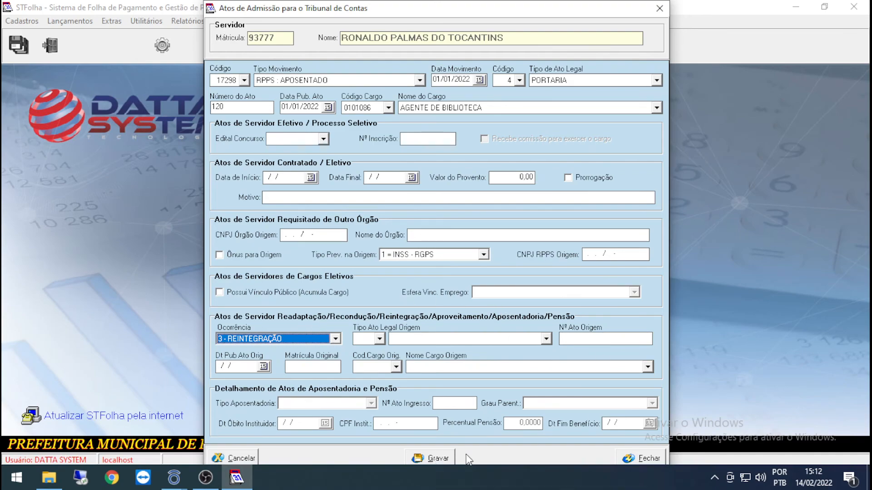
{"action": "left_click_drag", "start_coordinate": [403, 10], "coordinate": [402, 10]}
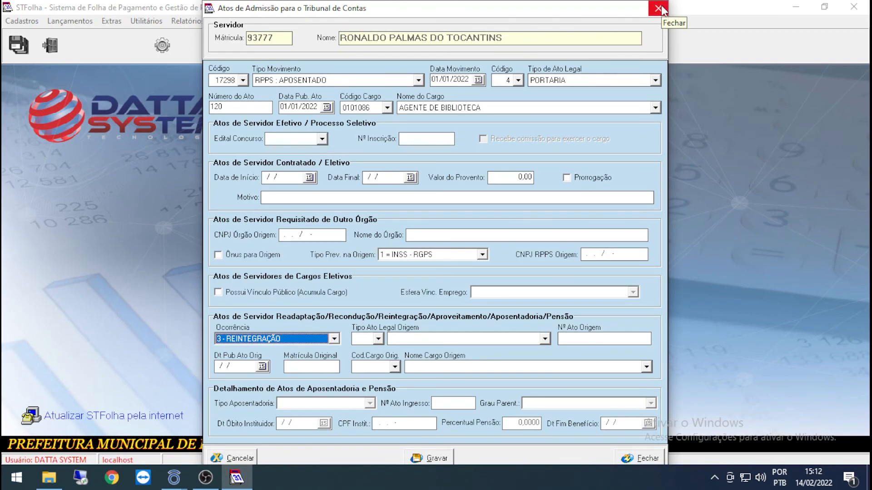
{"action": "left_click", "coordinate": [234, 458]}
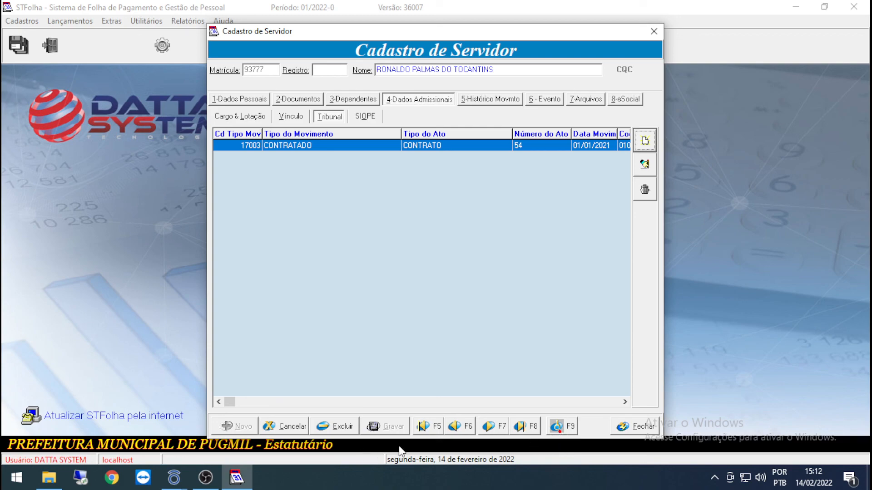
{"action": "left_click", "coordinate": [207, 485]}
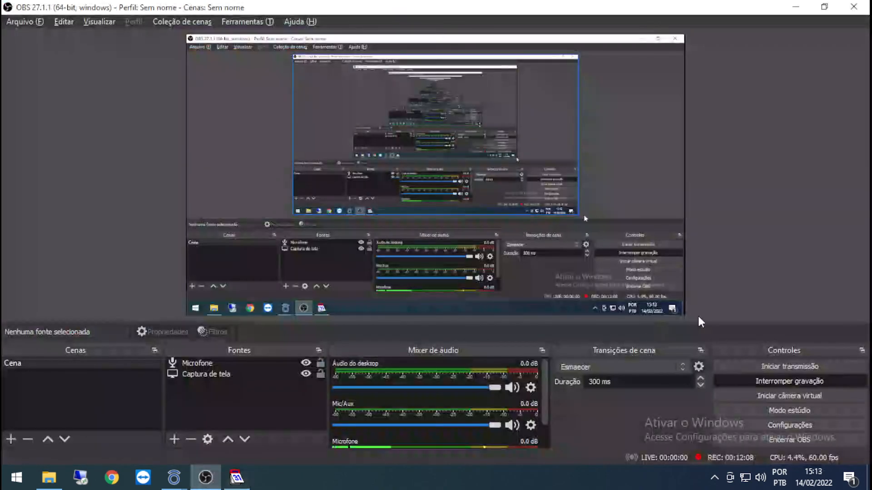